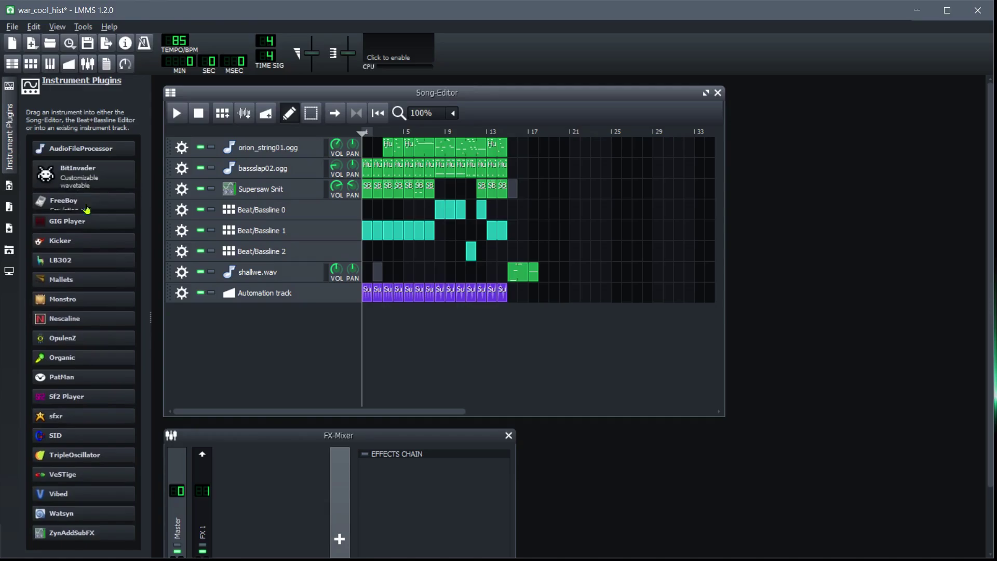
- Add LB302 and sfxr tracks to the Song-Editor and open both instrument windows
drag(58, 251, 211, 330)
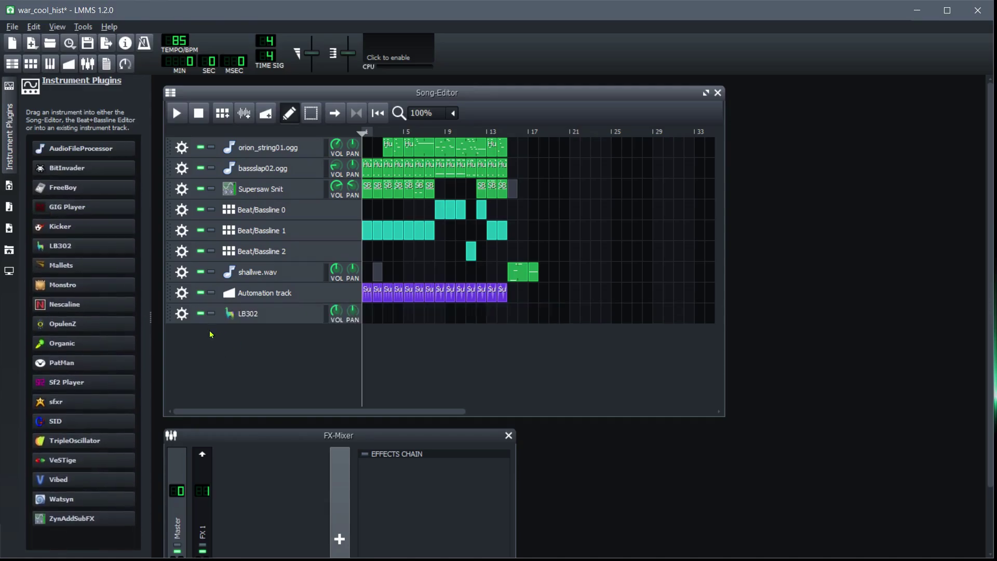
drag(57, 408, 208, 379)
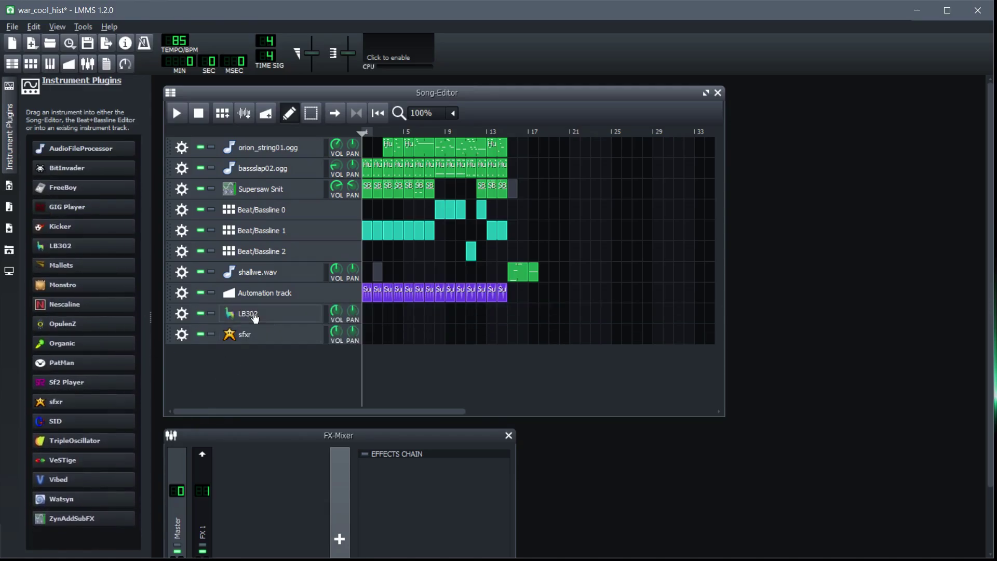
click(250, 314)
click(255, 338)
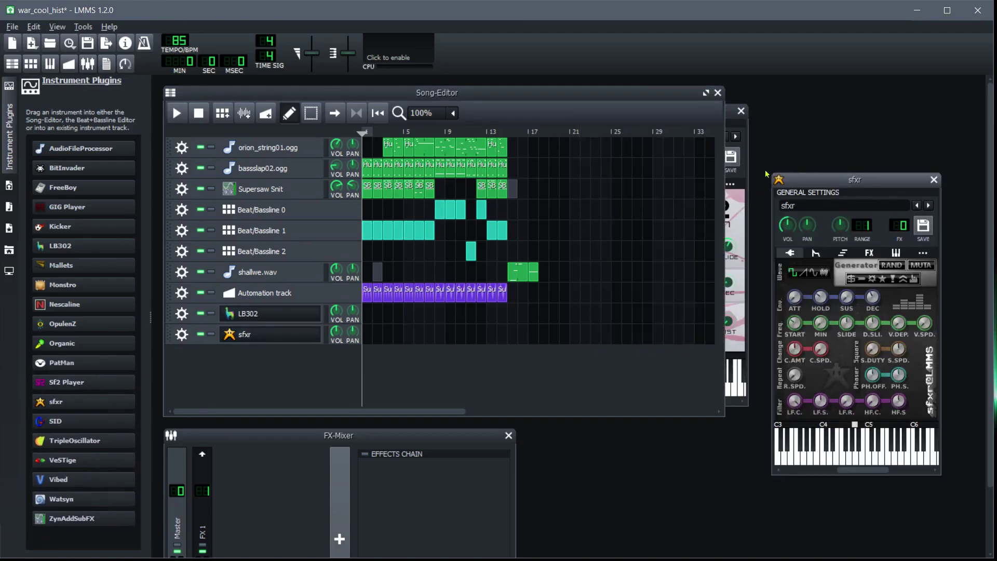
click(747, 182)
drag(674, 111, 655, 255)
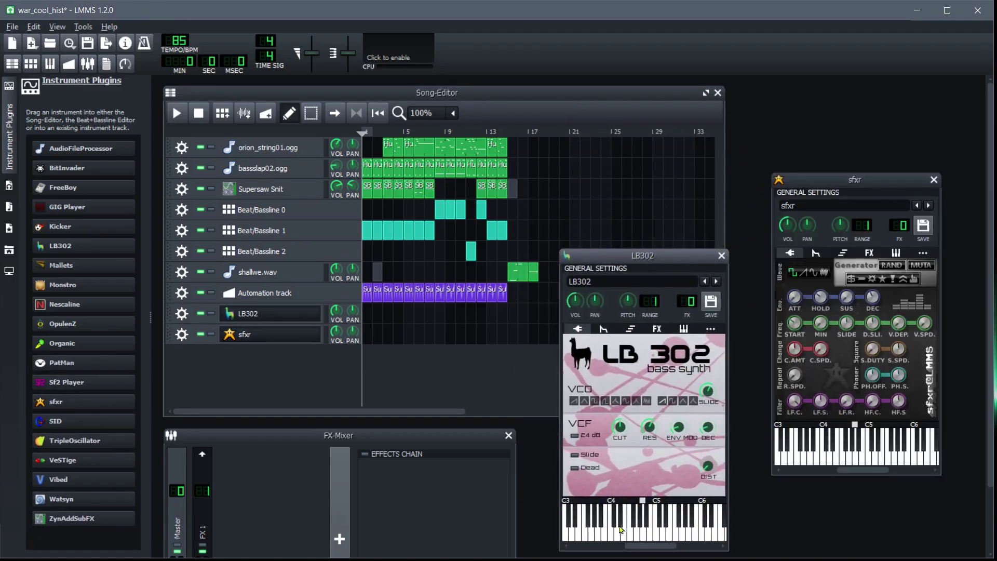
- Preview an sfxr note, then scroll the dskmusic.com home page to the releases grid
click(823, 457)
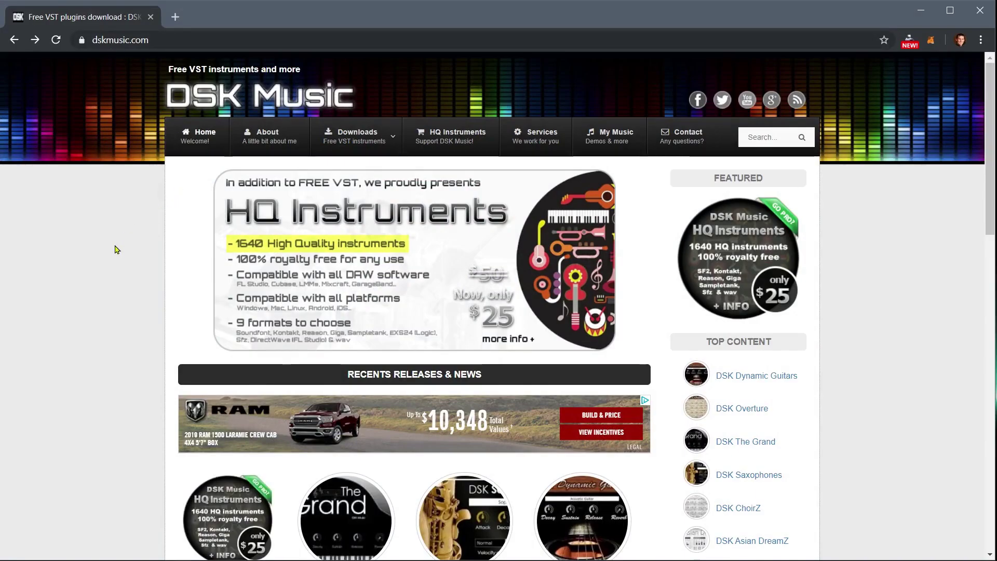
scroll(118, 258, down, 6)
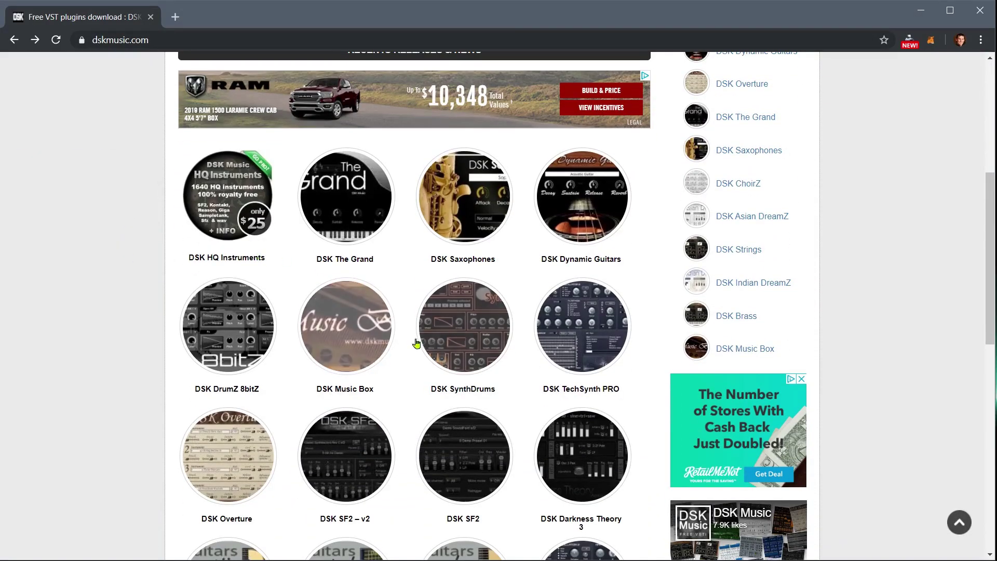
scroll(283, 294, down, 2)
scroll(289, 292, up, 2)
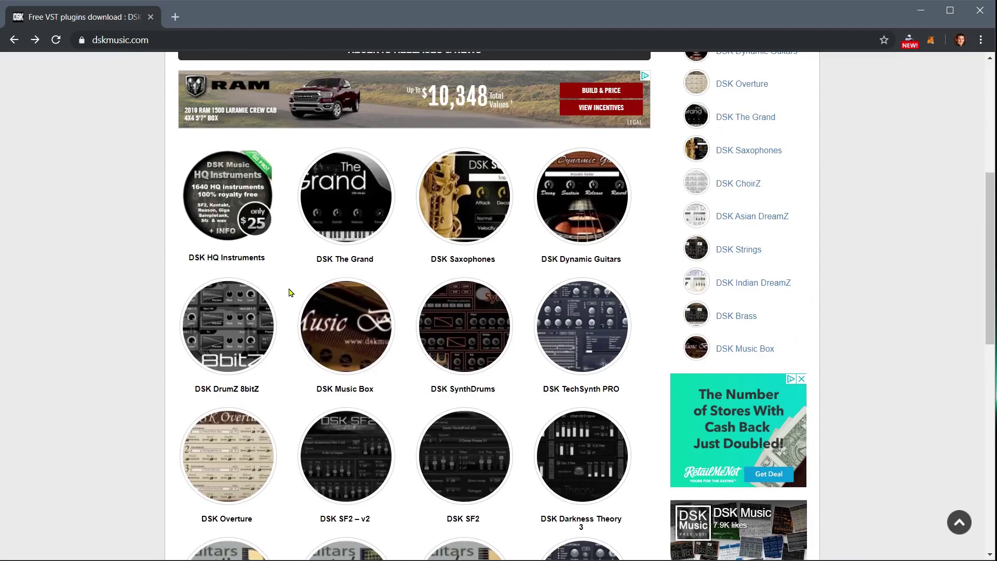
- Open the DSK The Grand page and scroll to its Download section
click(344, 213)
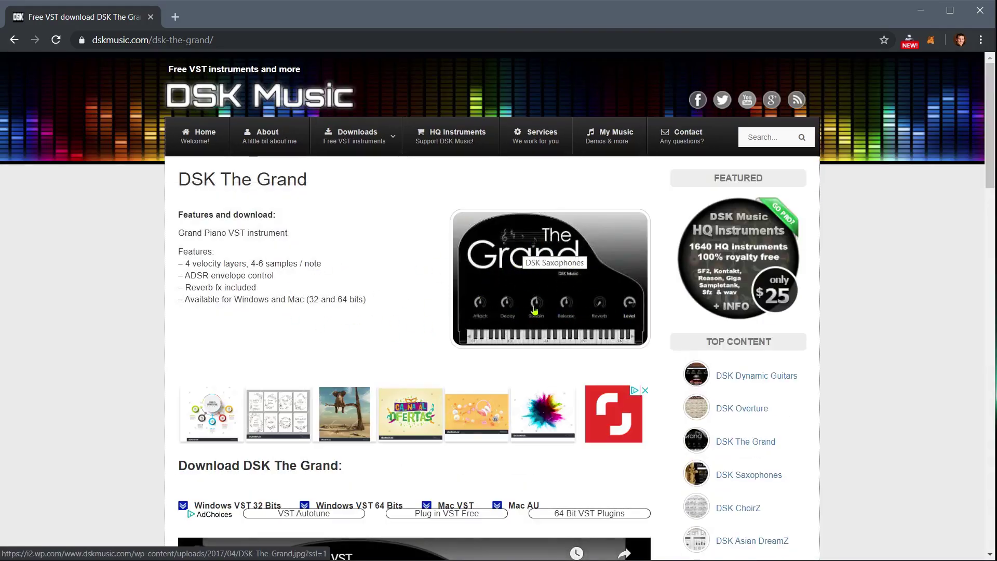
scroll(519, 338, down, 6)
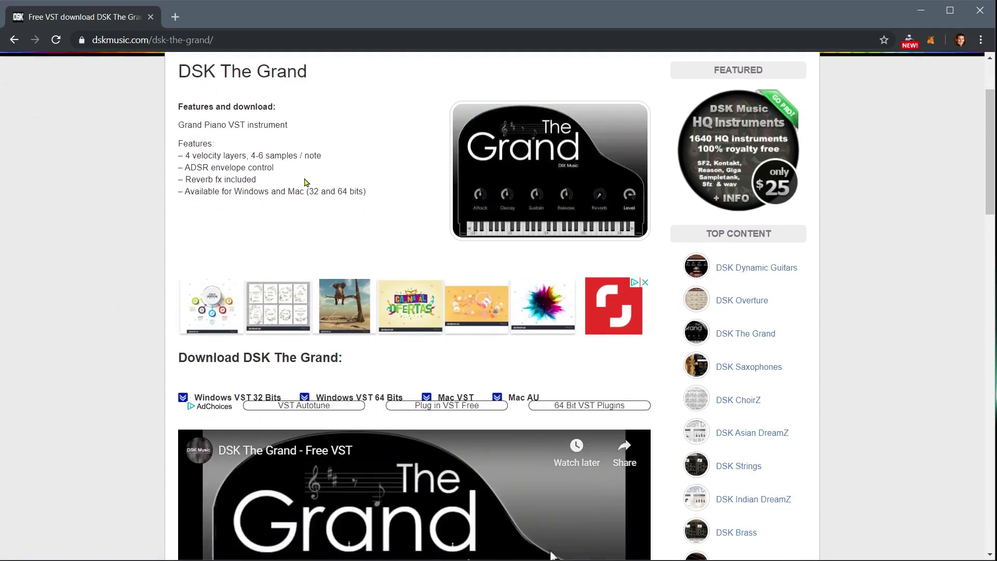
scroll(550, 338, down, 2)
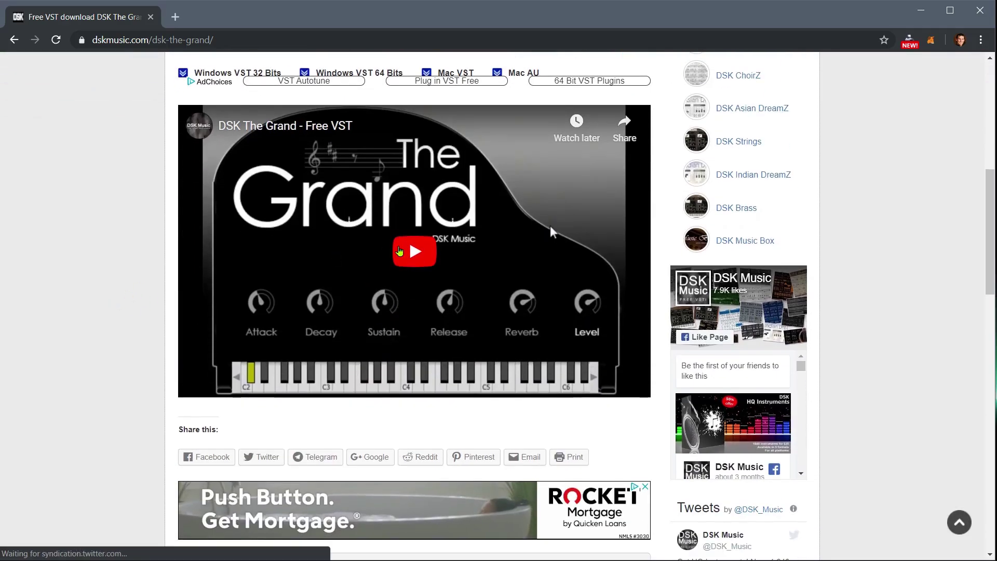
scroll(183, 278, up, 8)
scroll(135, 373, down, 2)
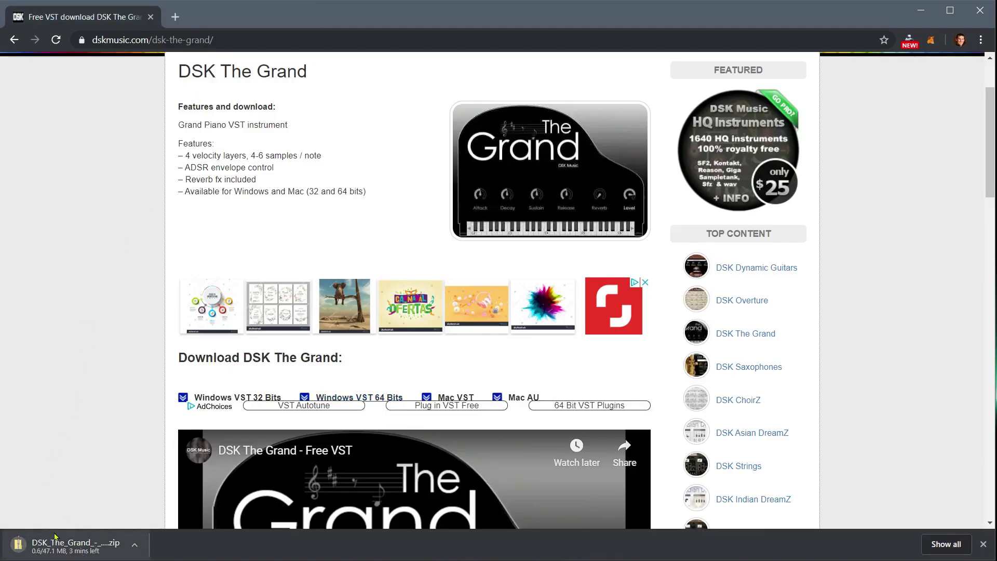
- Cancel the Chrome download and open the Downloads folder in File Explorer
click(141, 544)
click(111, 489)
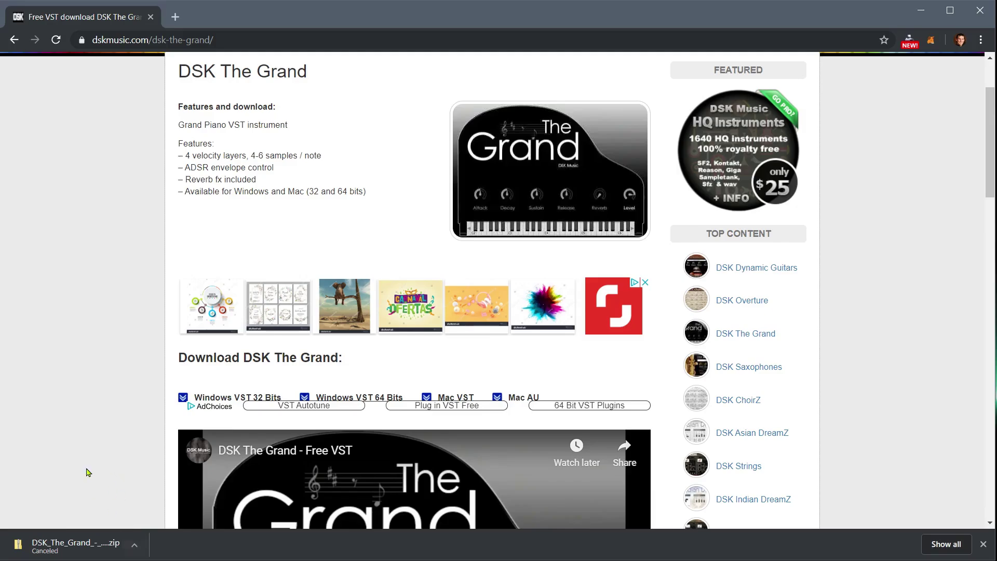
key(super+e)
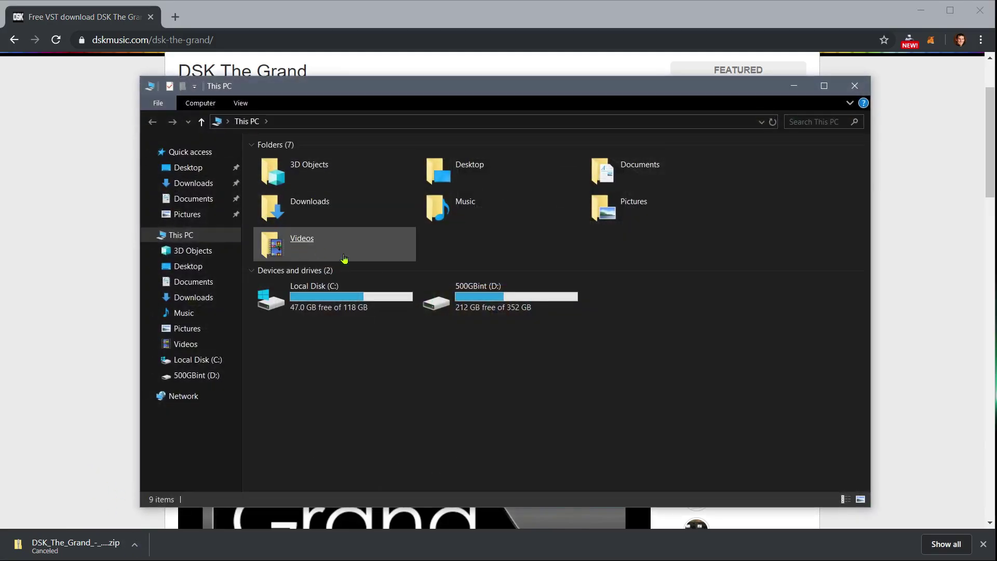
click(194, 183)
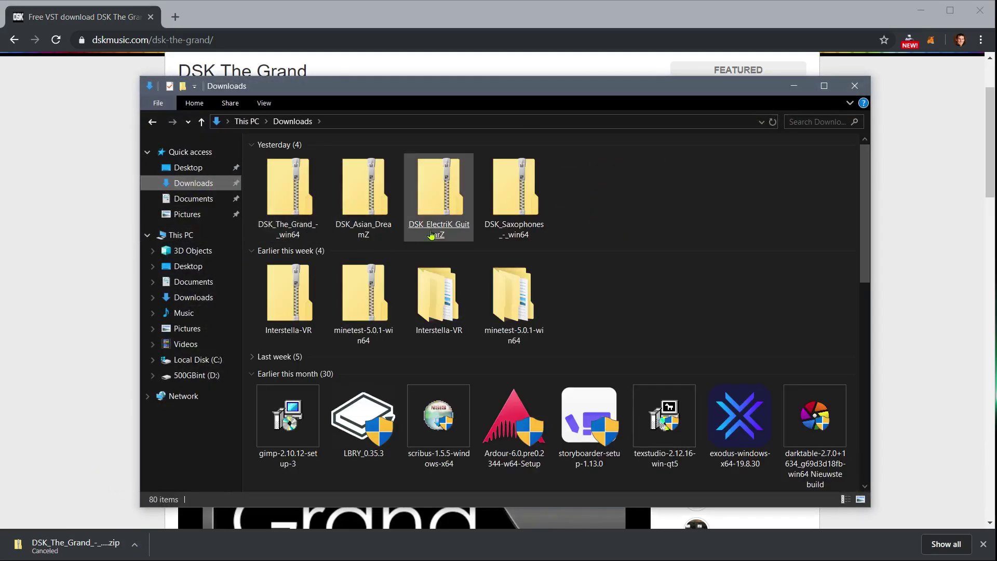
- Extract All from the DSK_The_Grand_-_win64 zip into its suggested folder
click(301, 230)
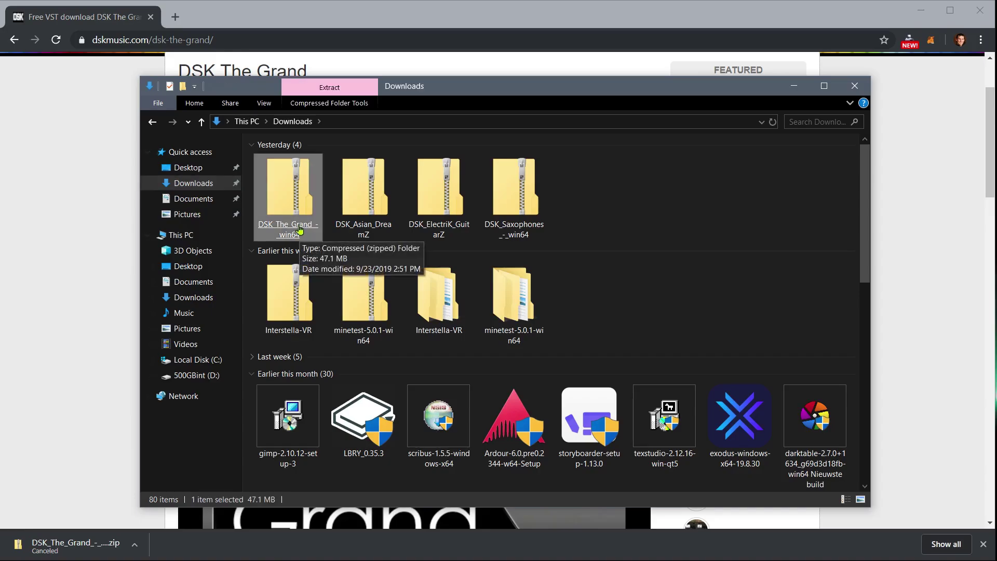
right_click(286, 194)
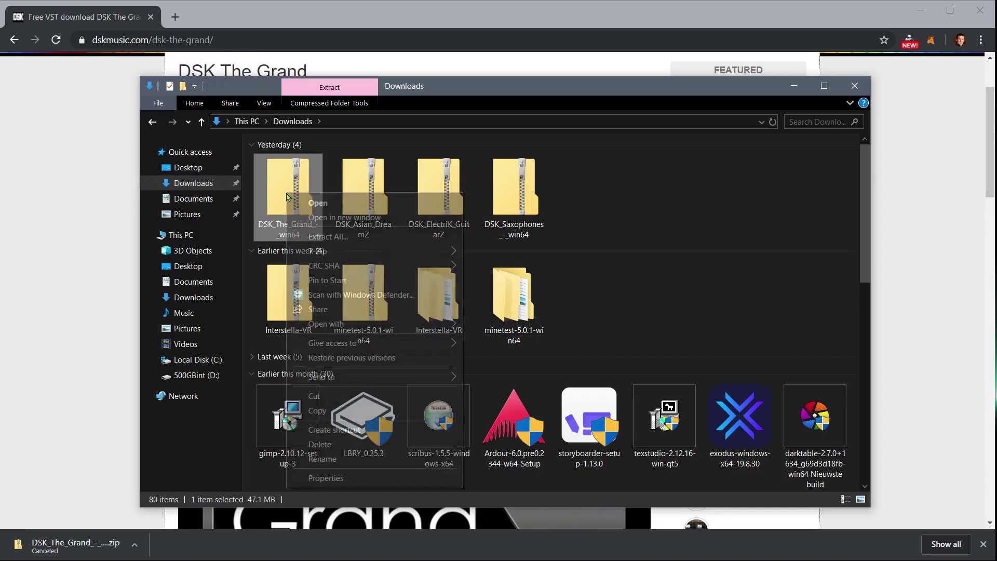
click(324, 237)
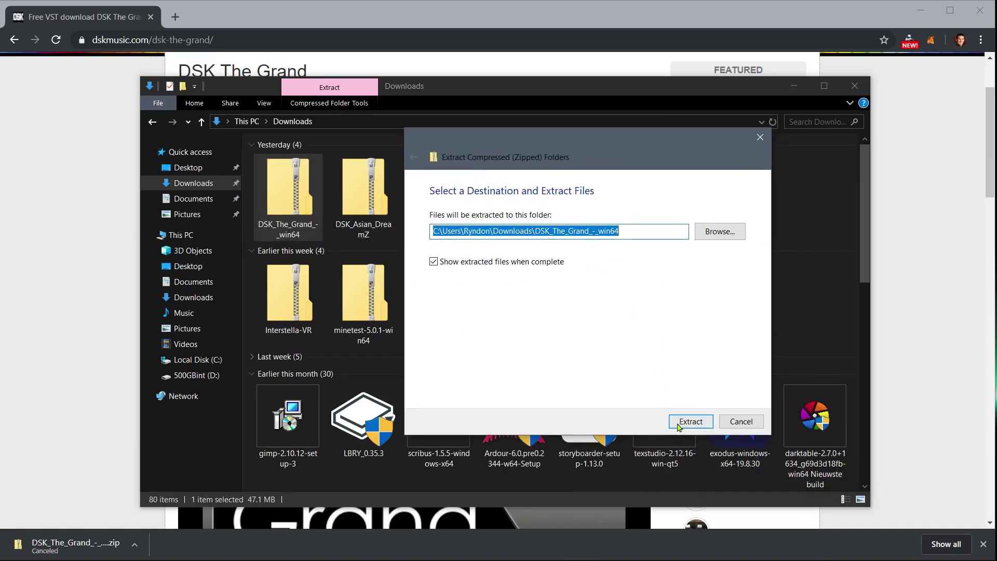
click(678, 425)
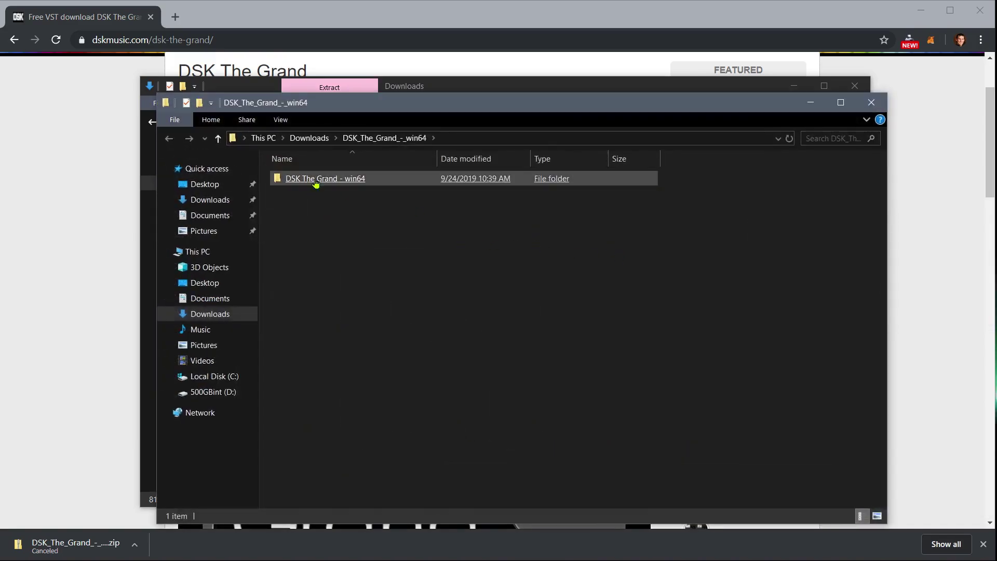
- Open the DSK The Grand - win64 subfolder and read then close the Readme
click(871, 102)
double_click(294, 204)
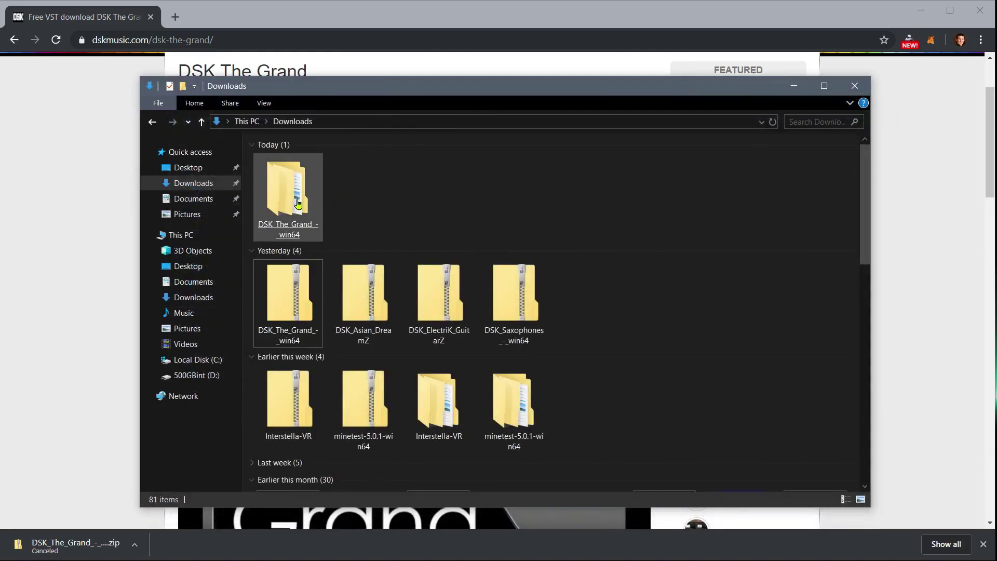
double_click(290, 163)
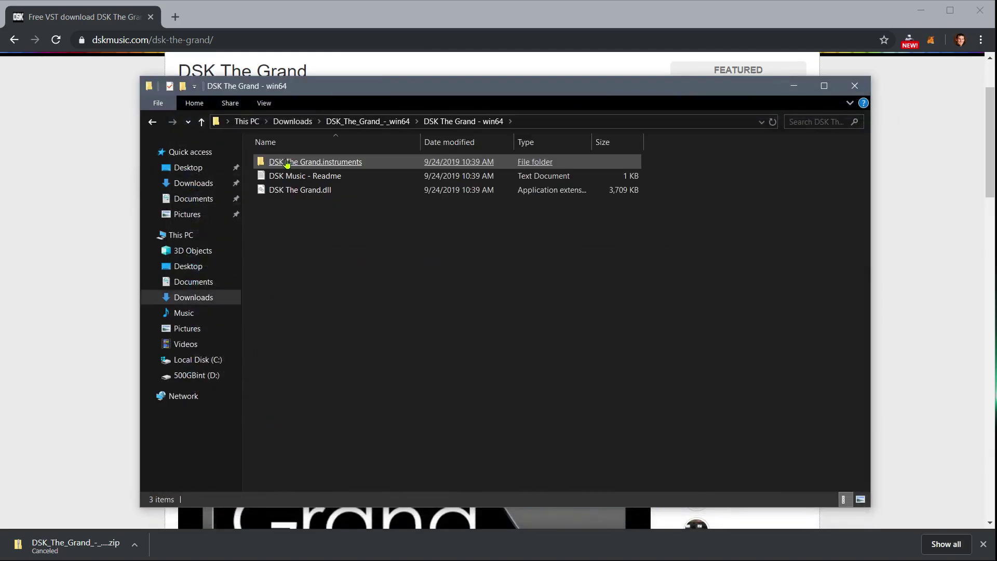
double_click(290, 179)
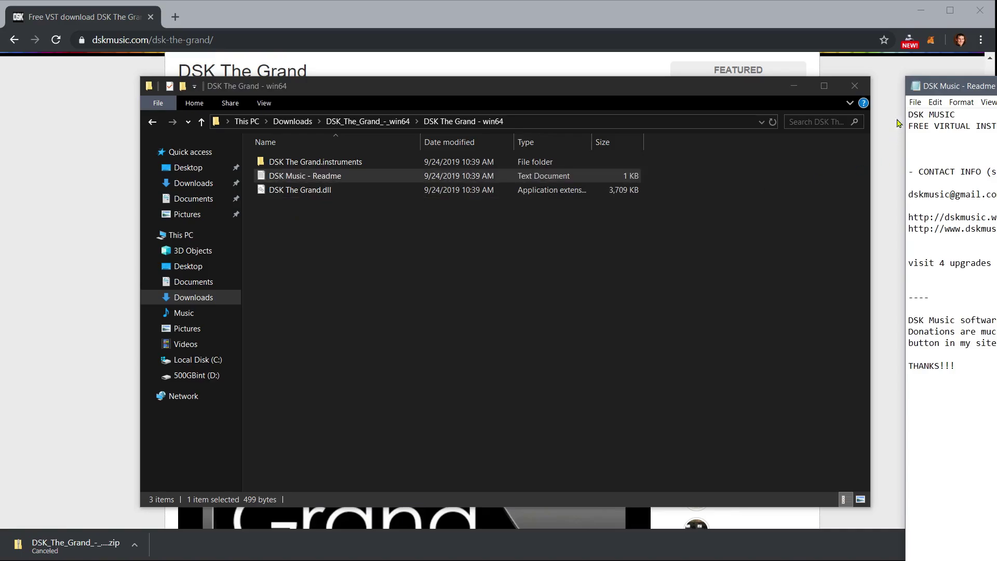
drag(956, 89, 218, 34)
click(758, 28)
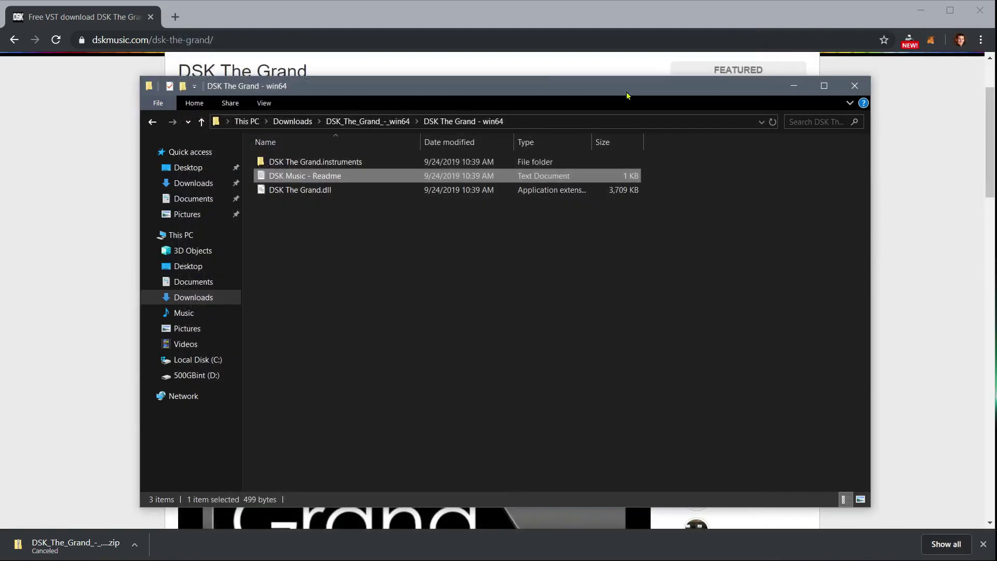
- Check the .instruments folder and DSK The Grand.dll, then minimise Explorer
double_click(314, 163)
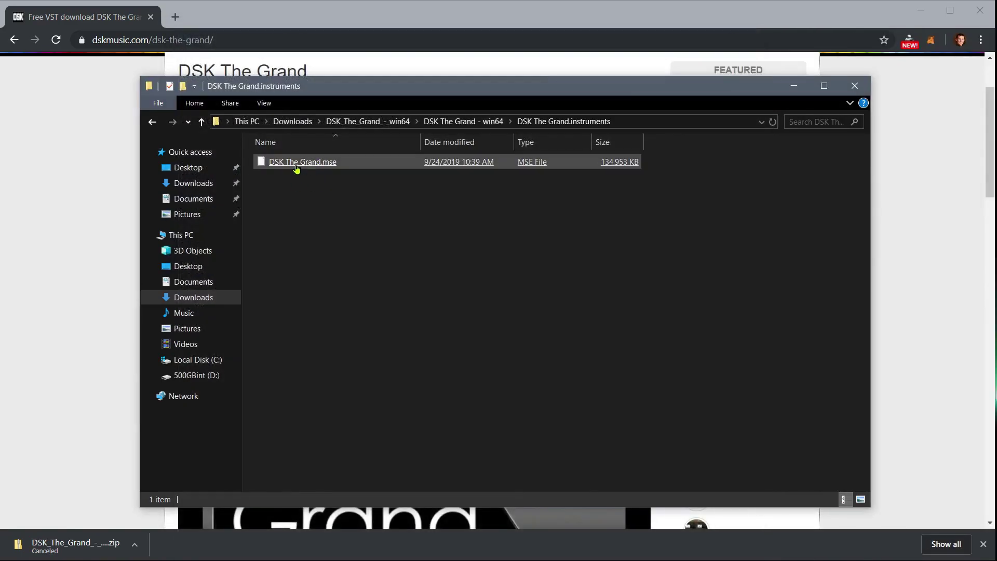
click(201, 121)
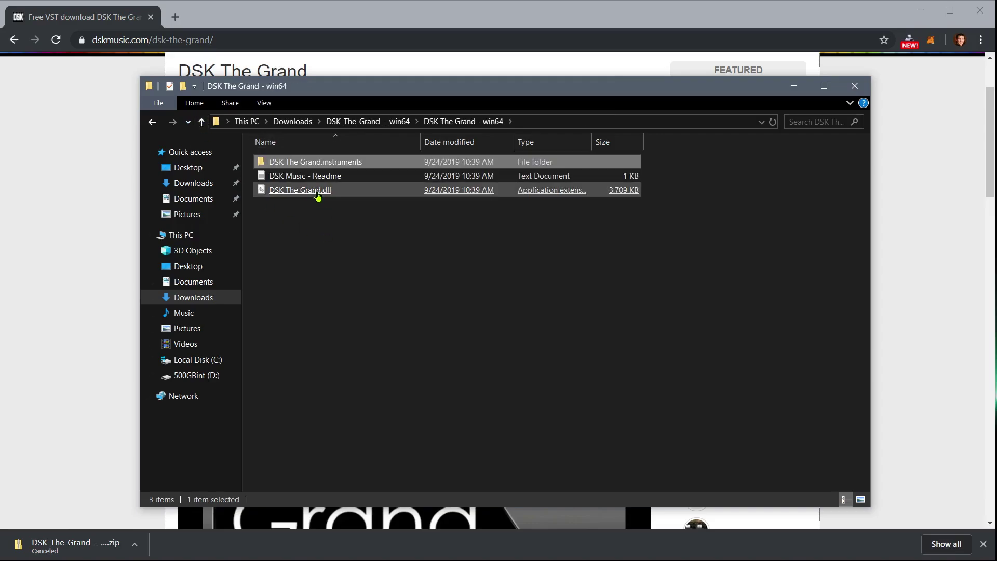
click(318, 192)
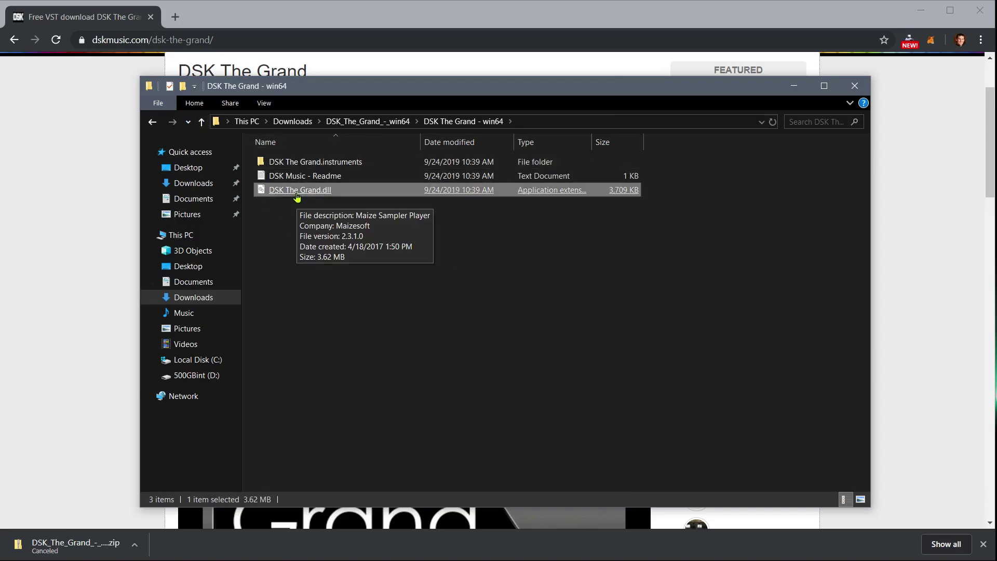
click(279, 230)
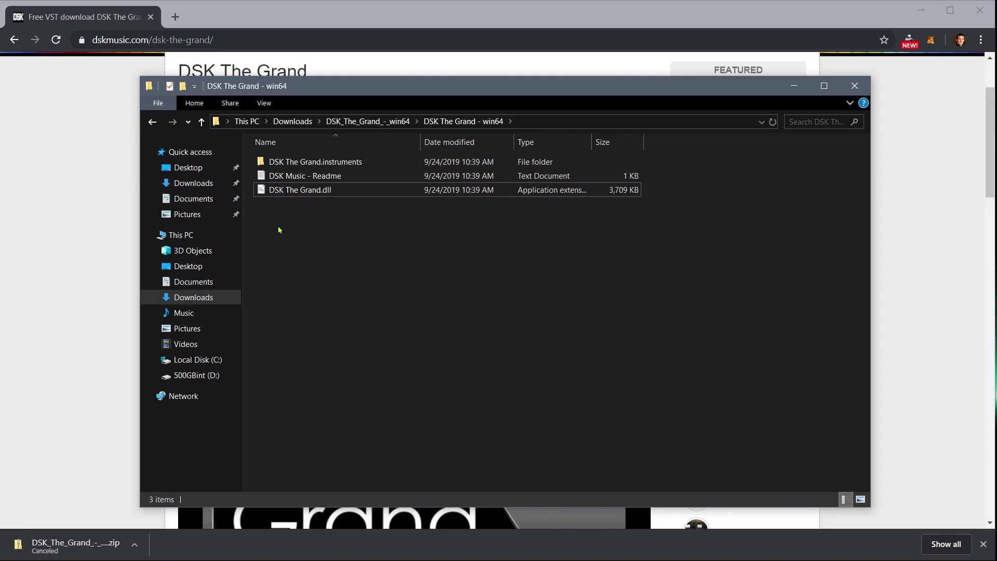
click(793, 86)
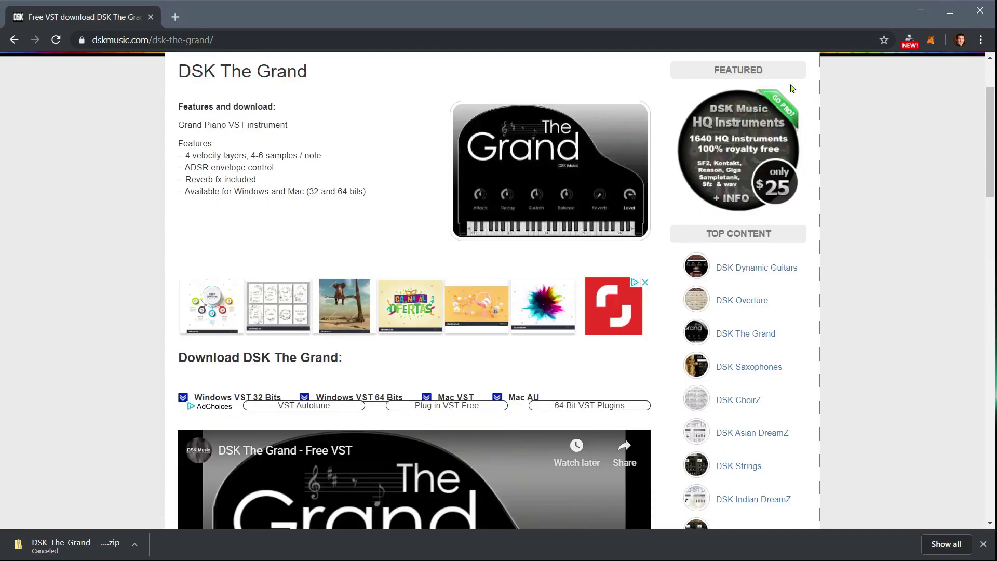
- Close the LB302 and sfxr windows and add a VeSTige track to the Song-Editor
click(921, 10)
click(721, 255)
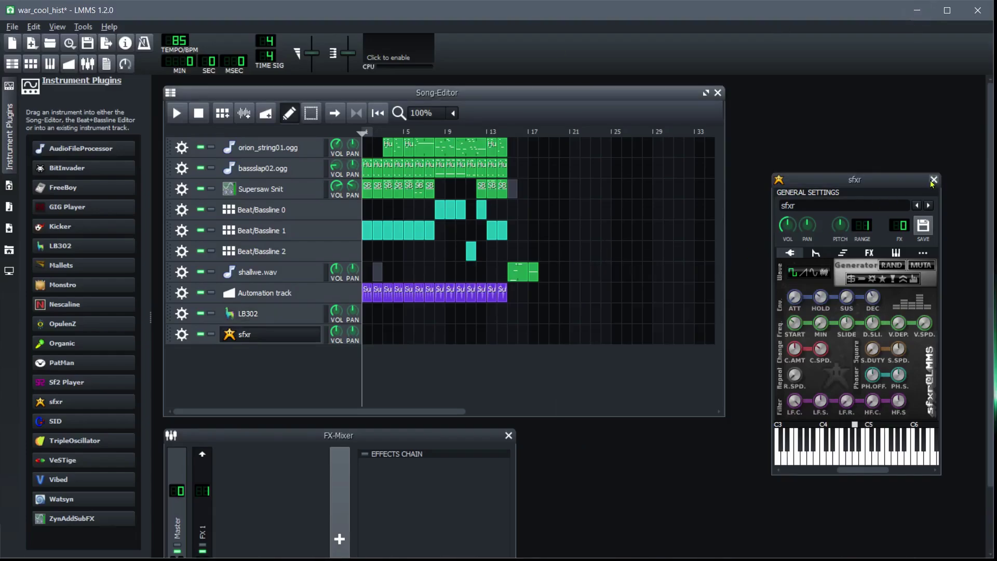
click(934, 180)
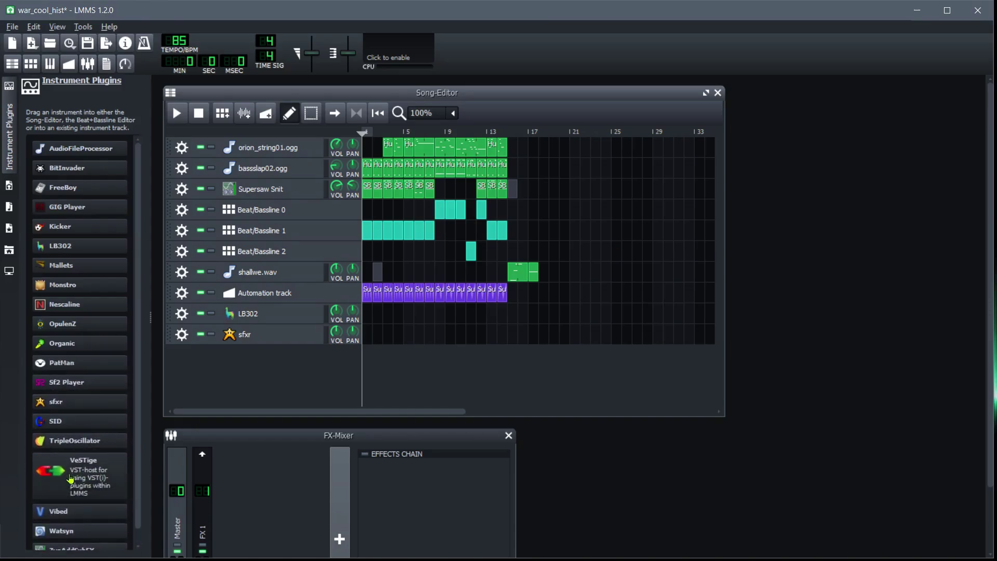
drag(61, 481, 241, 383)
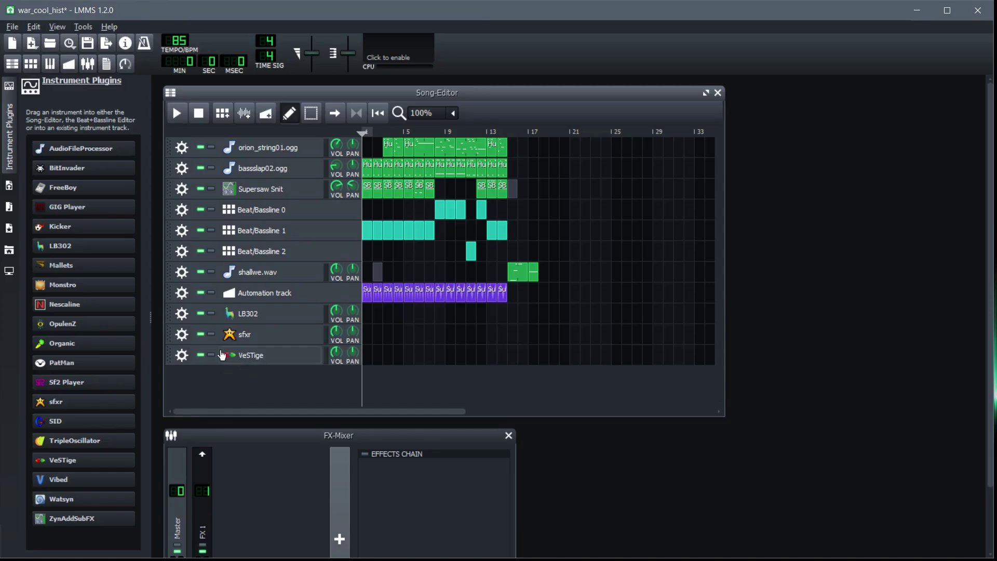
- Open the VeSTige instrument window and its VST plugin file browser
click(251, 357)
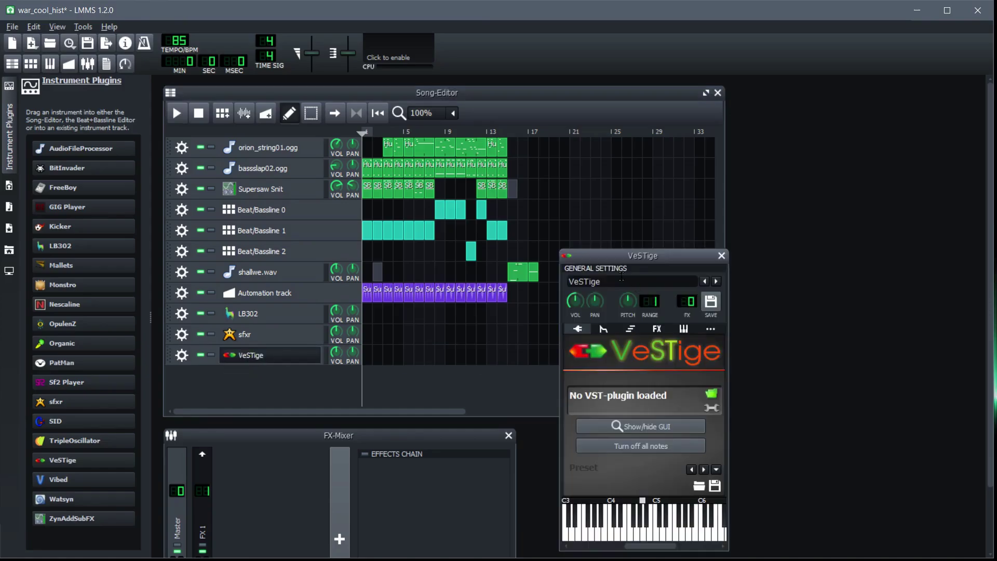
drag(606, 265, 794, 122)
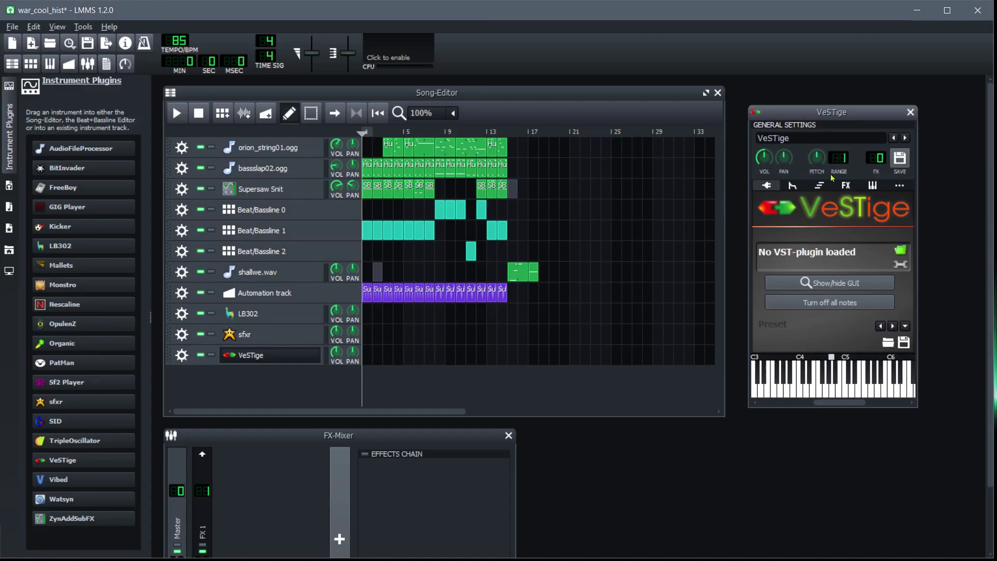
click(903, 252)
drag(879, 266, 663, 199)
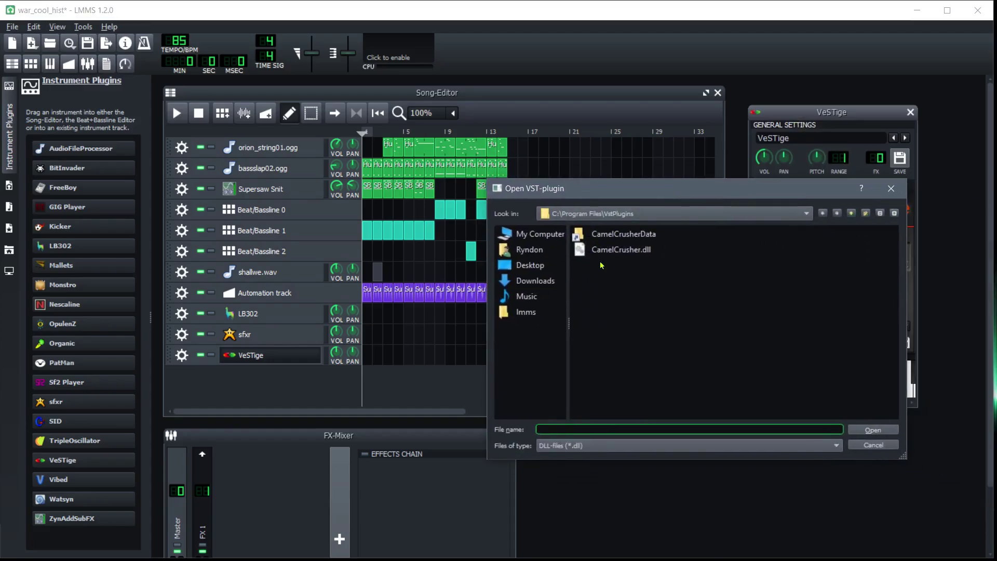
- Browse to Downloads > DSK_The_Grand_-_win64 > DSK The Grand - win64 and select DSK The Grand.dll
click(534, 253)
click(528, 282)
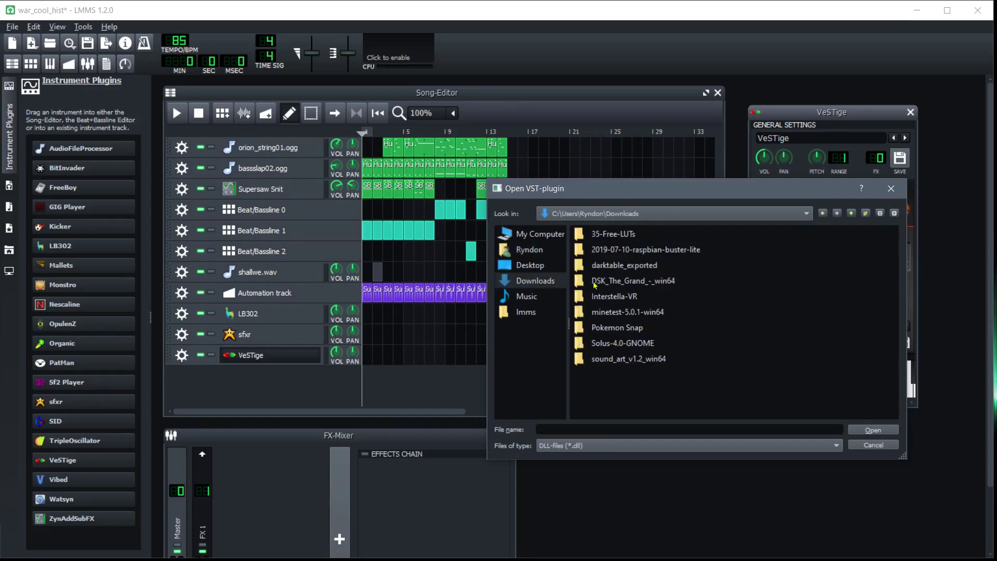
double_click(619, 282)
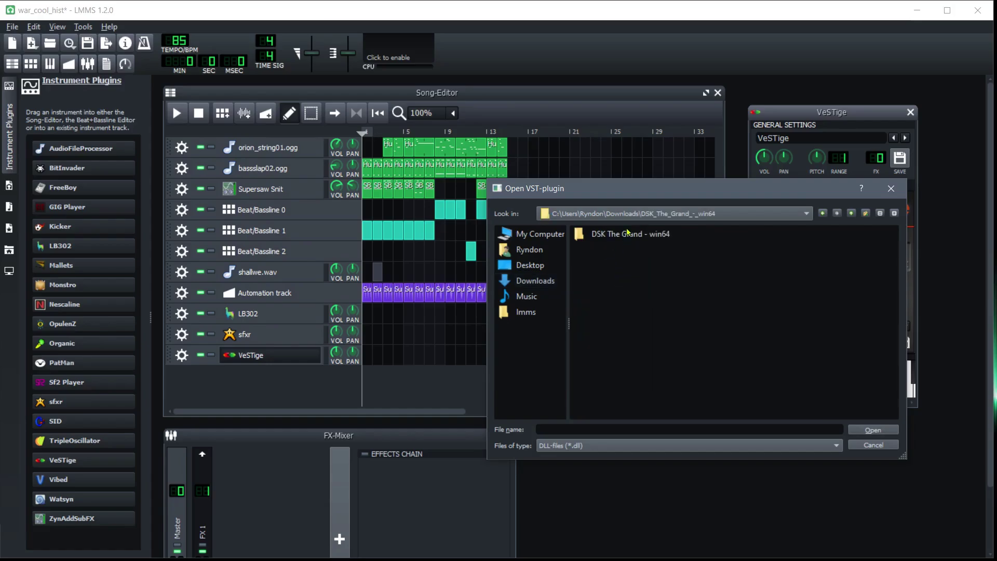
double_click(606, 235)
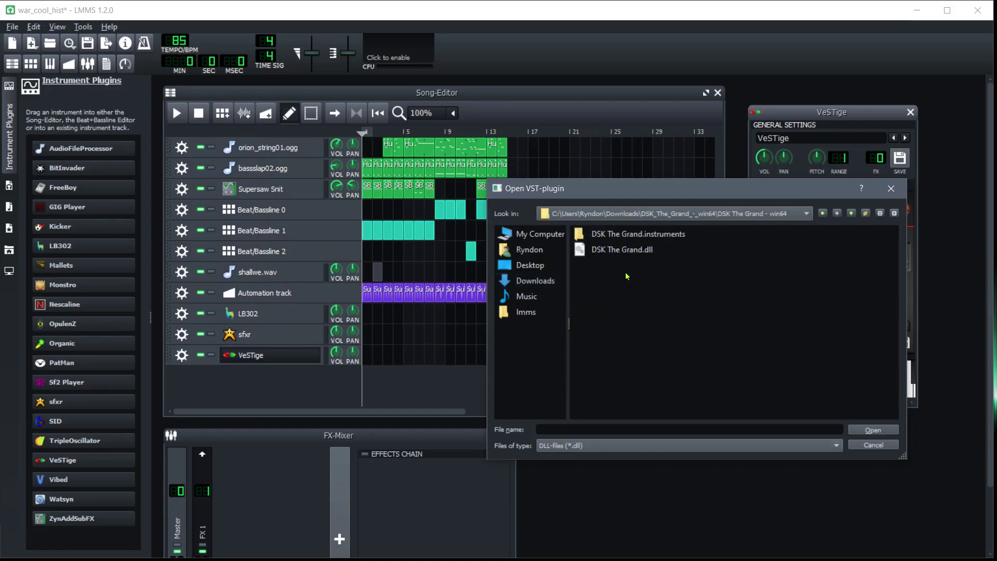
click(569, 445)
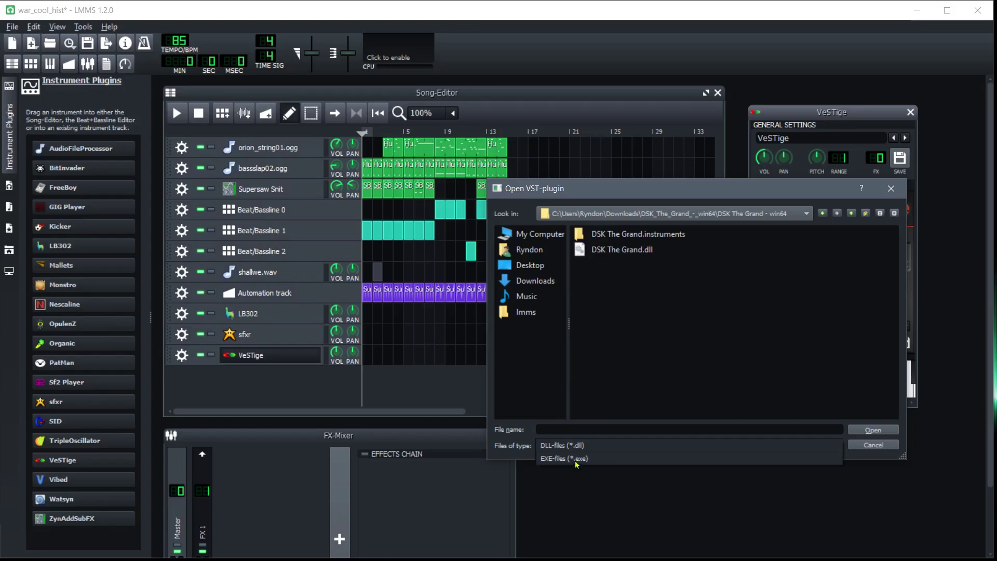
click(614, 376)
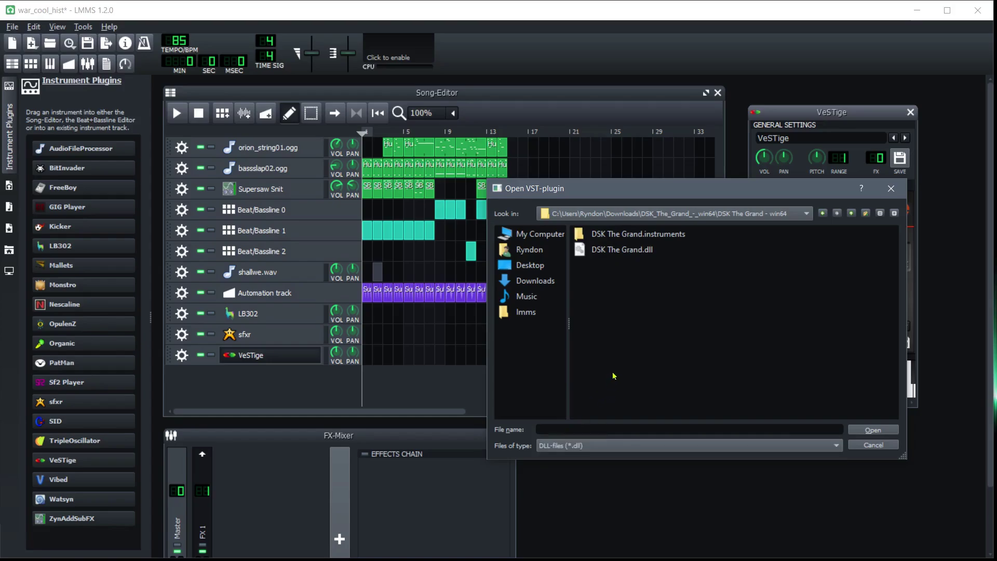
click(620, 252)
- Load DSK The Grand into VeSTige and play a few piano notes
click(874, 430)
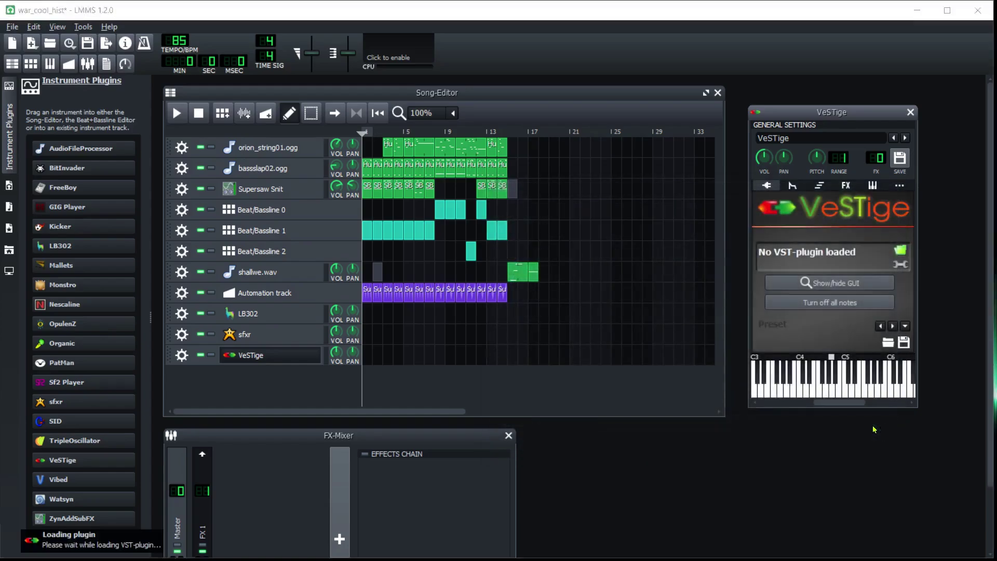
drag(775, 284, 681, 196)
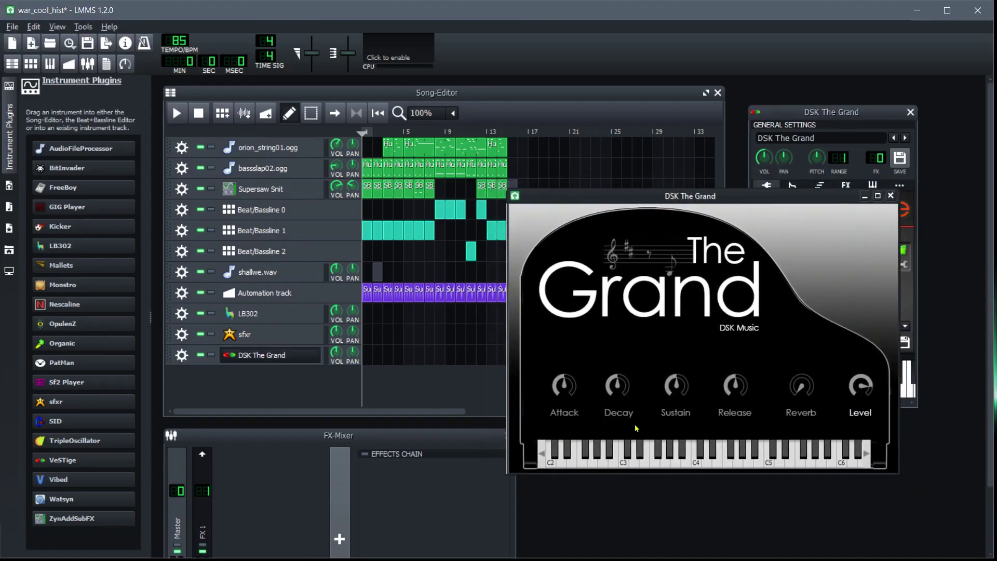
click(623, 457)
click(737, 460)
click(702, 452)
click(686, 455)
- Turn up the Decay, Sustain and Release knobs and play a run of piano notes
scroll(617, 371, up, 3)
scroll(735, 369, up, 3)
scroll(665, 364, up, 2)
click(676, 457)
click(593, 457)
click(694, 460)
click(603, 459)
click(655, 460)
click(752, 460)
click(811, 460)
click(791, 460)
- Copy the orion_string01 pattern and paste it at the start of the DSK The Grand track
right_click(408, 151)
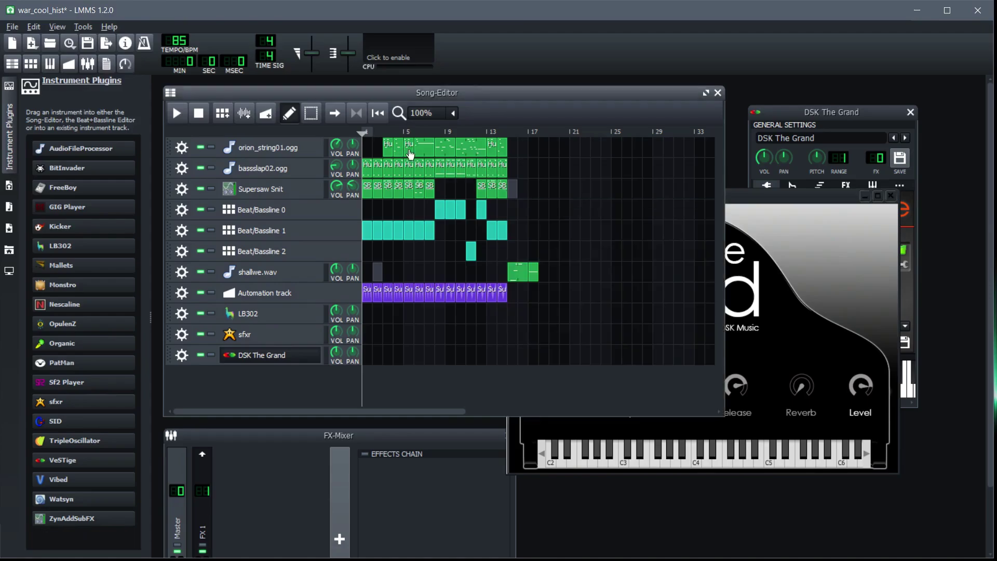
click(435, 213)
click(367, 355)
right_click(365, 351)
click(393, 431)
- Play the song, solo the DSK The Grand track, play again and stop
click(176, 113)
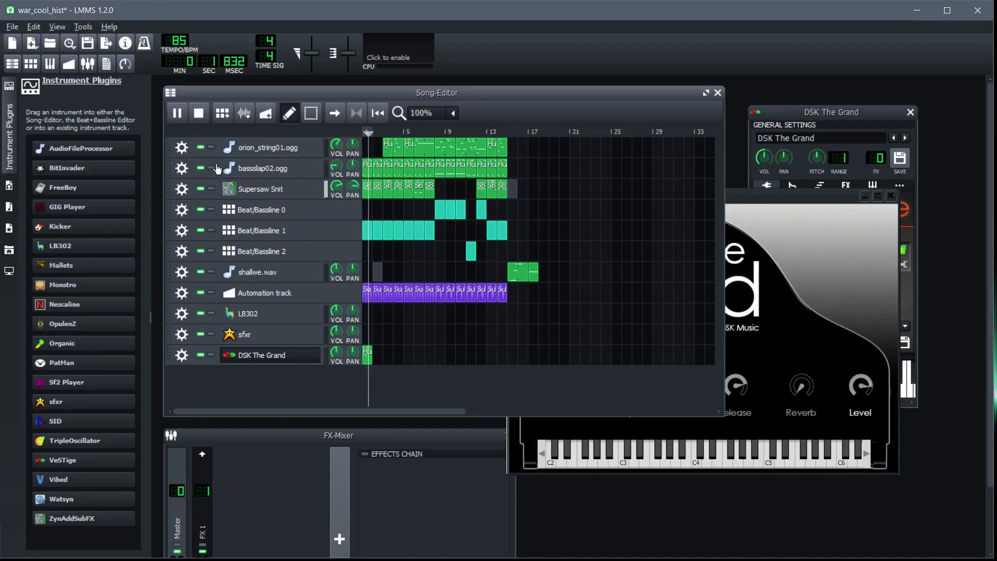
click(177, 114)
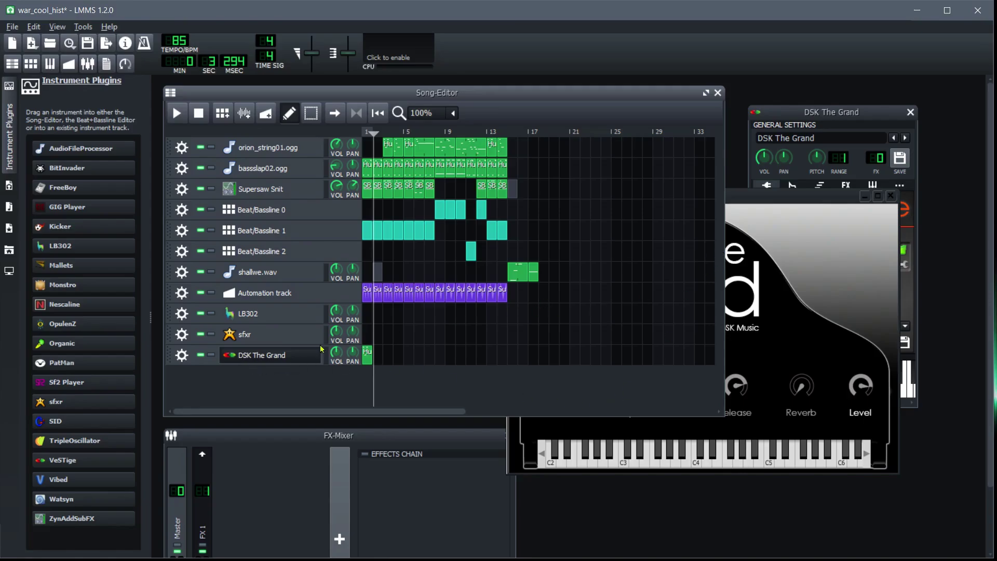
click(211, 354)
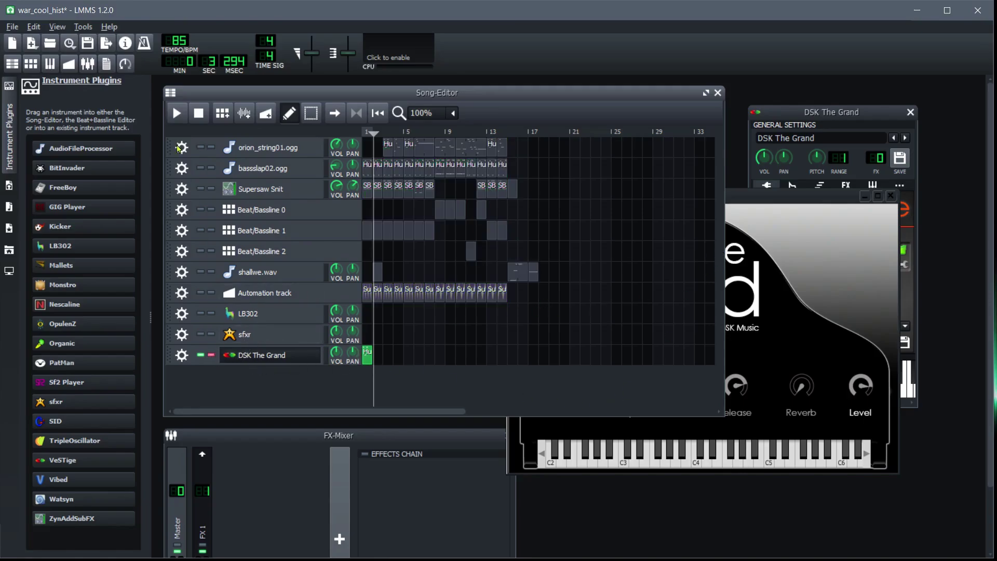
click(176, 112)
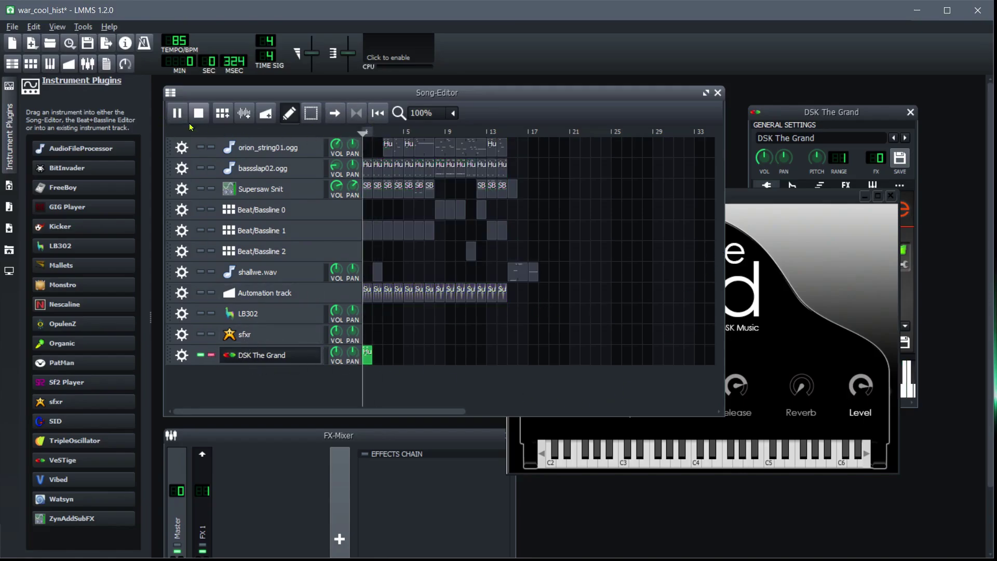
click(198, 114)
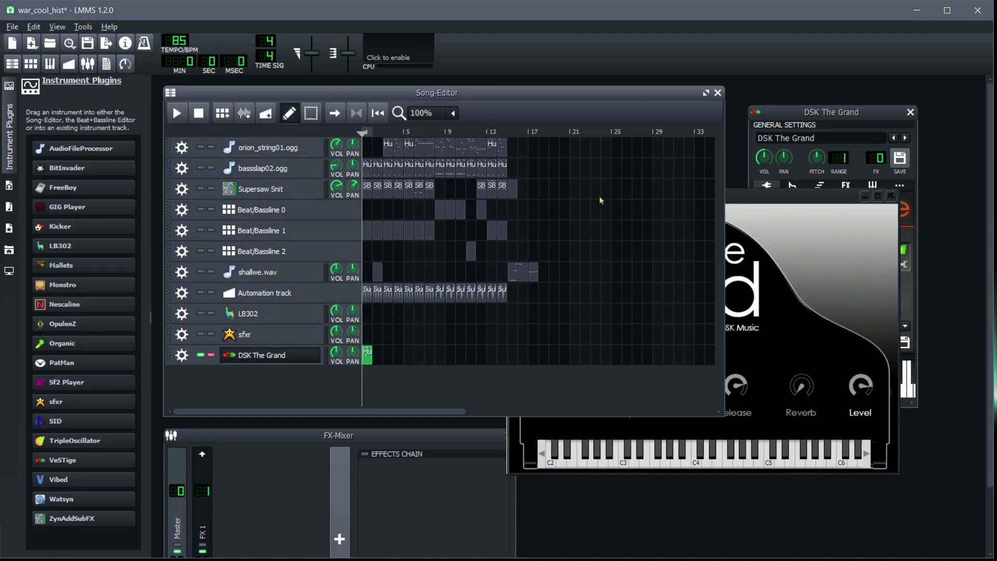
click(772, 217)
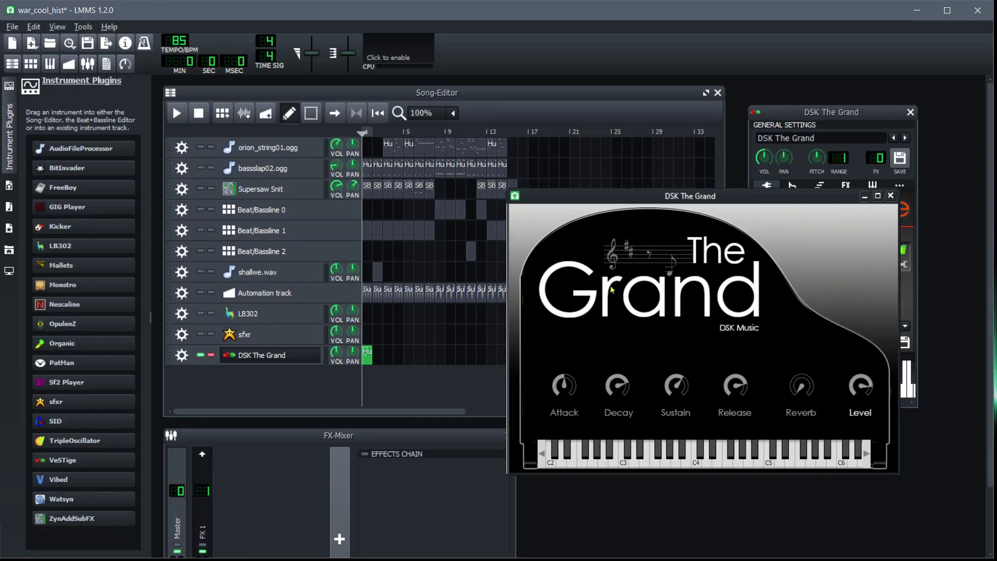
drag(675, 198, 671, 193)
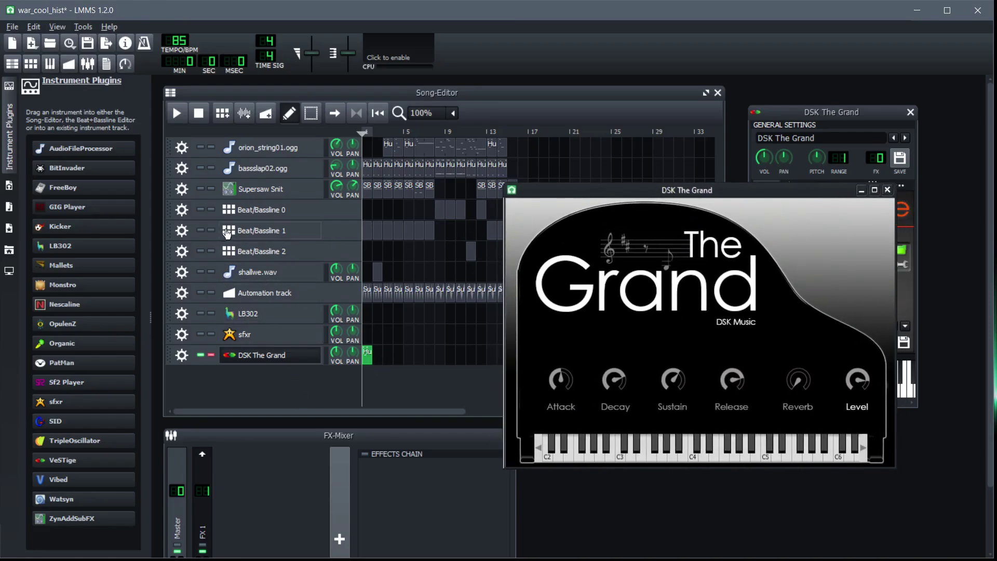
click(34, 27)
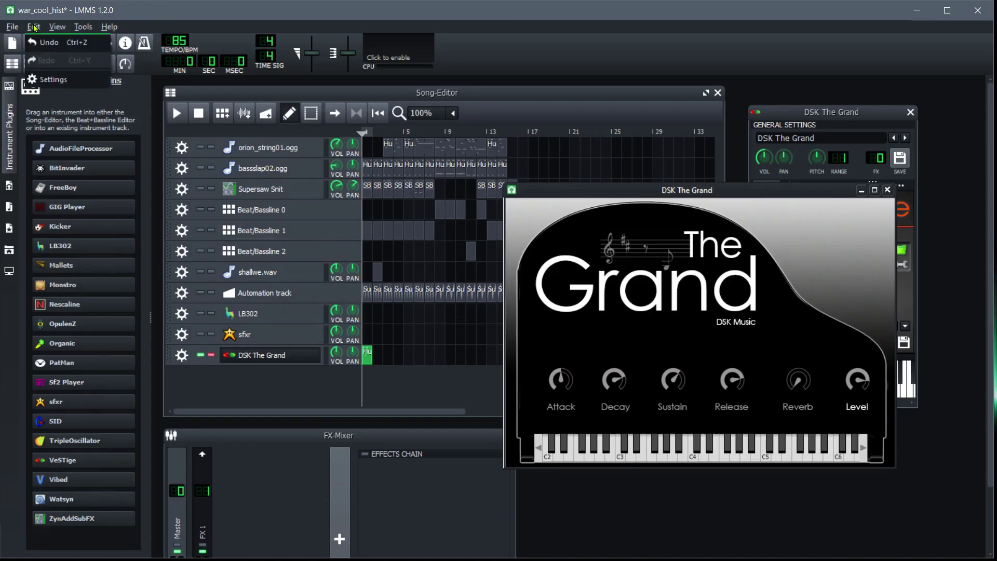
- Confirm the VST-plugin directory is C:\Program Files\VstPlugins\ in Settings, then return to File Explorer
click(55, 79)
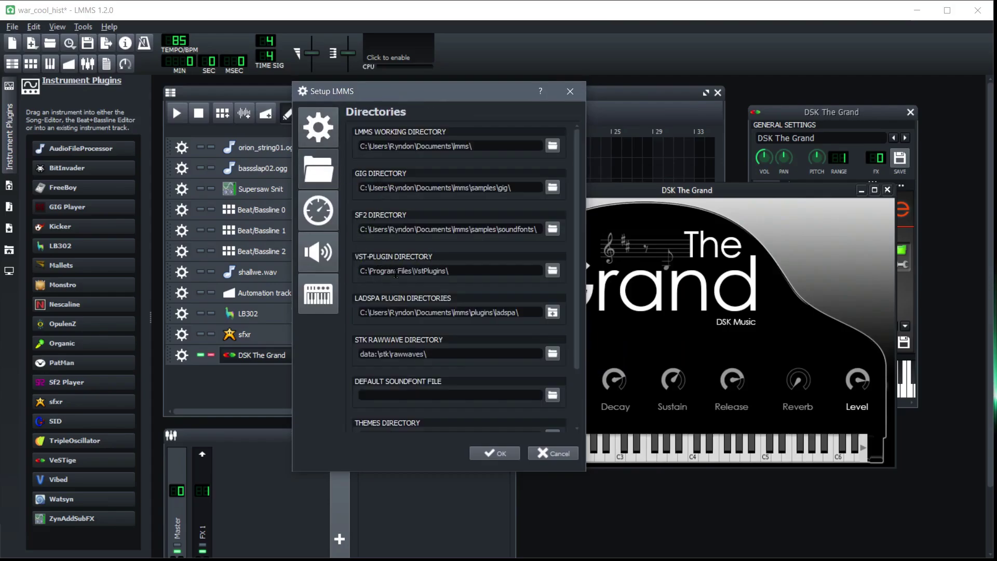
click(552, 271)
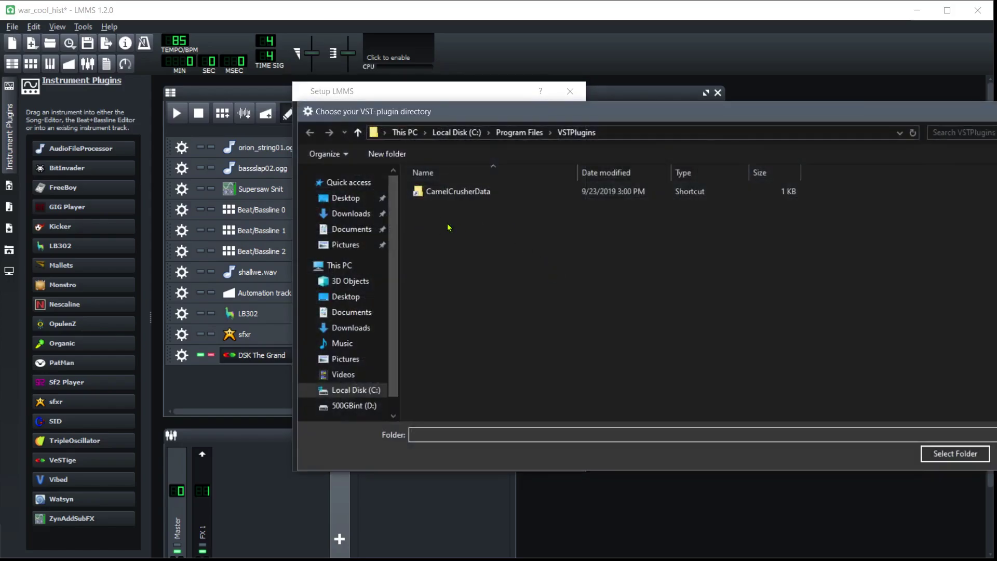
key(Return)
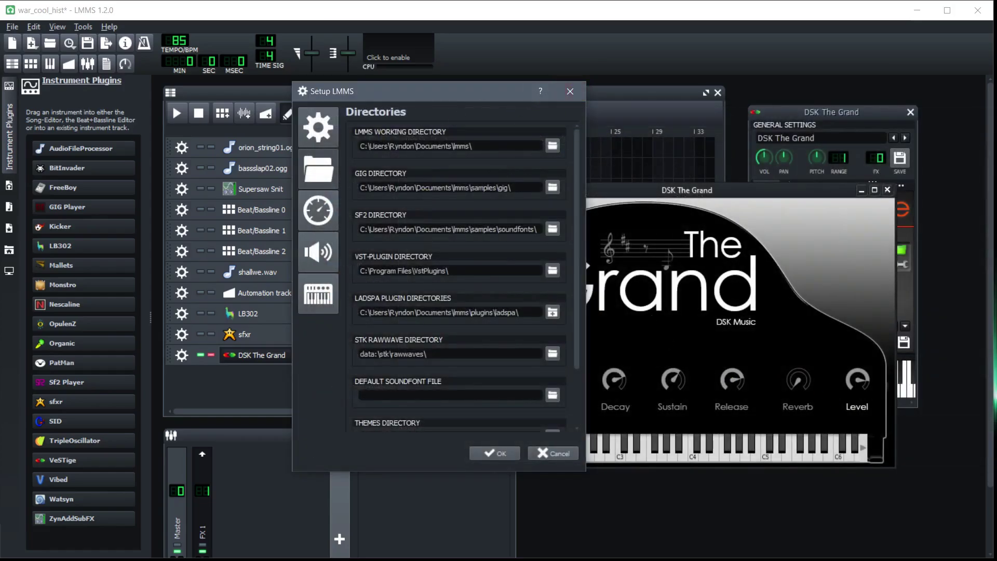
key(alt+Tab)
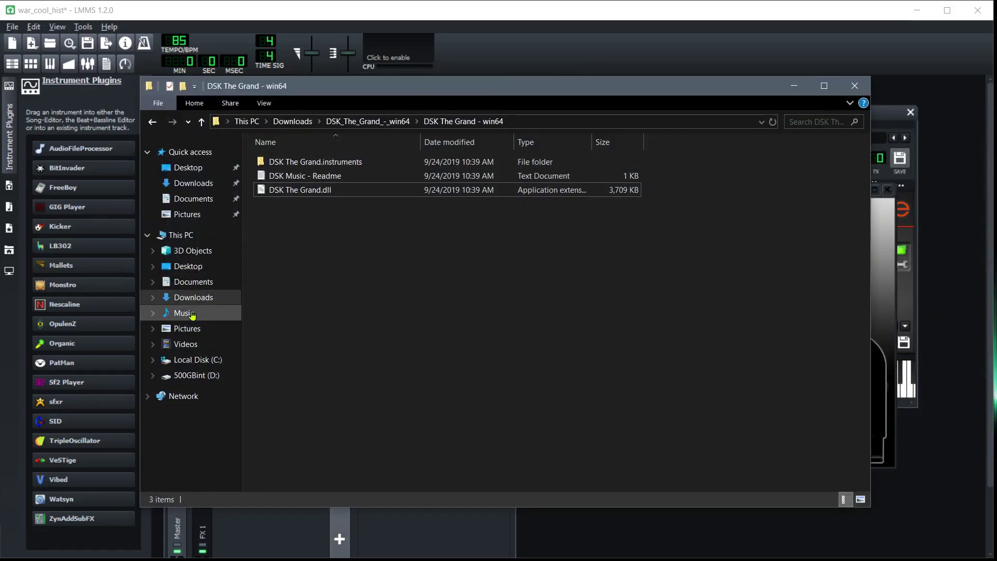
- Browse File Explorer to C:\Program Files\LMMS\plugins, briefly checking the LMMS window
click(196, 362)
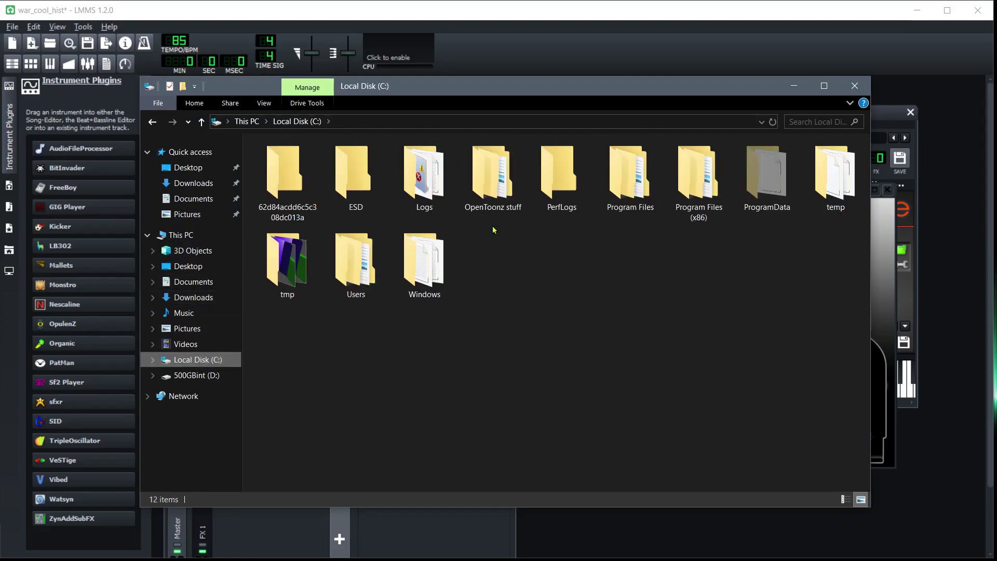
double_click(637, 192)
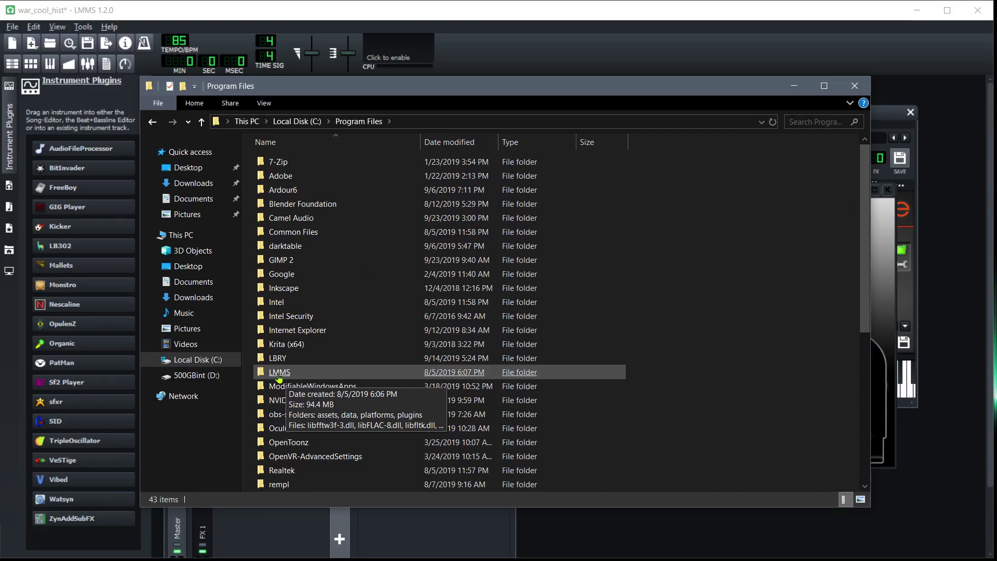
double_click(280, 372)
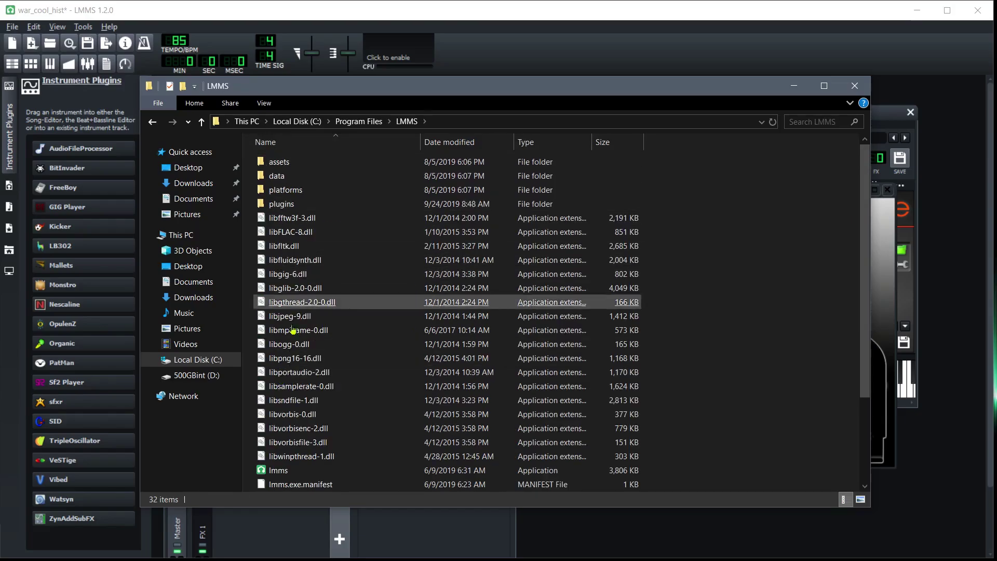
double_click(284, 204)
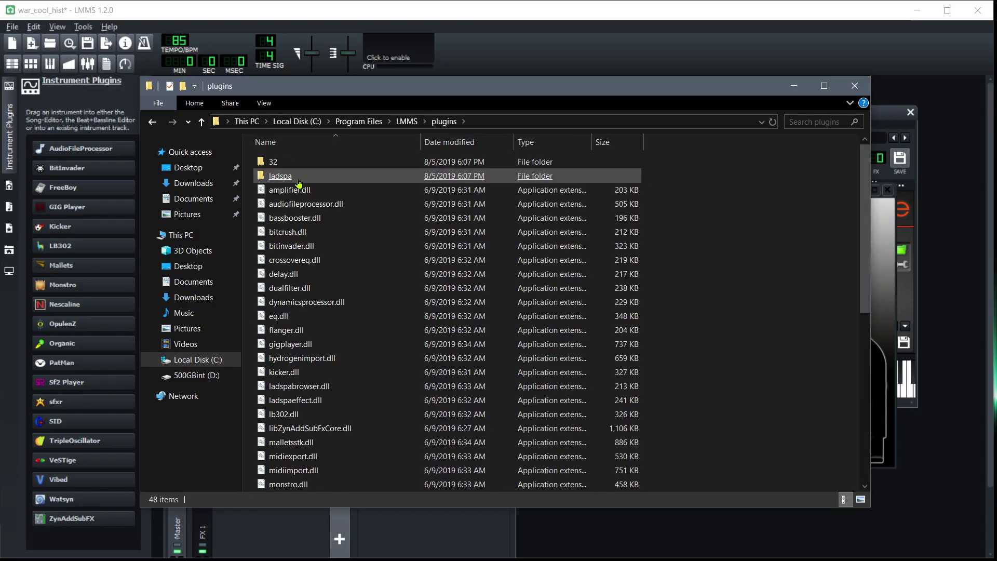
click(304, 189)
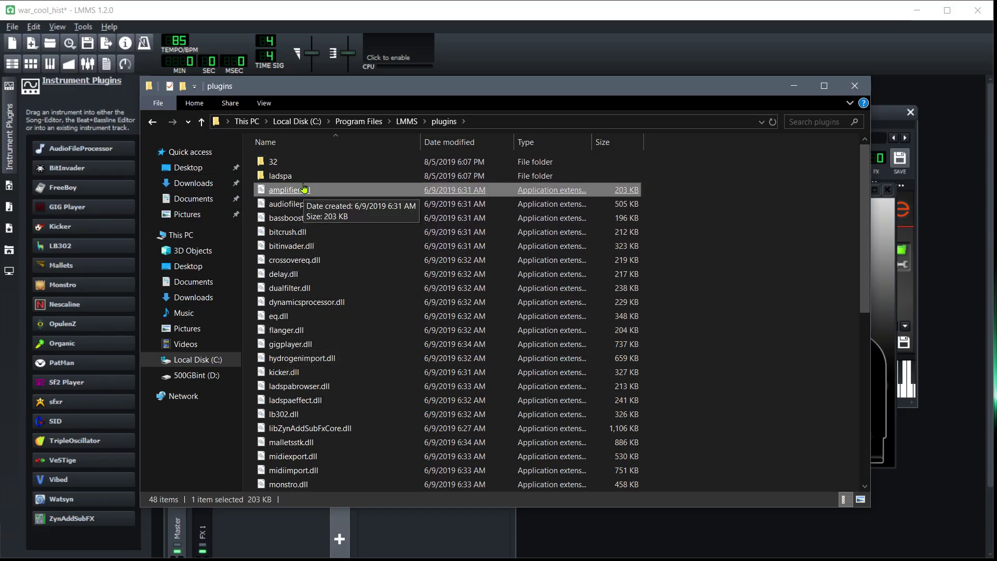
key(alt+Tab)
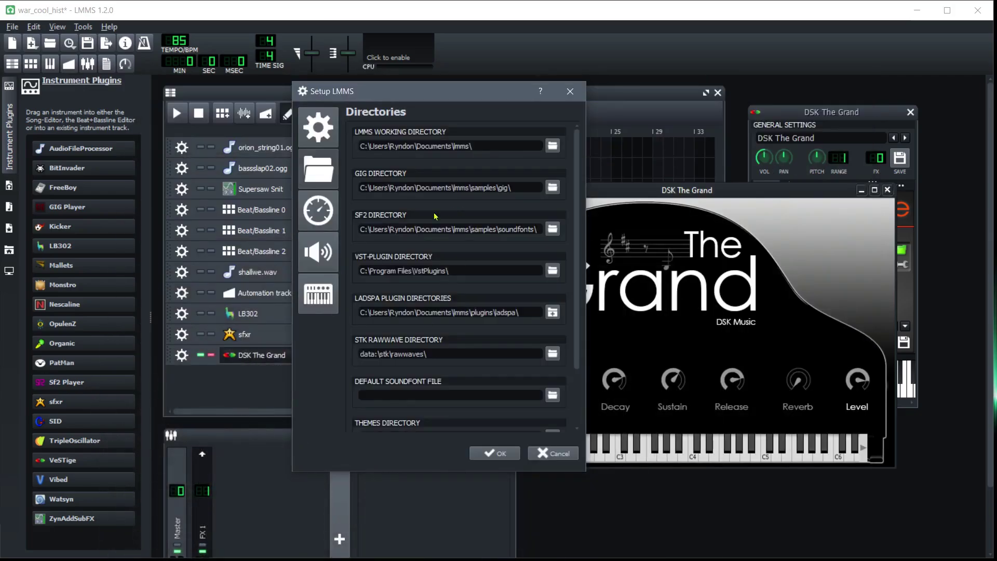
key(alt+Tab)
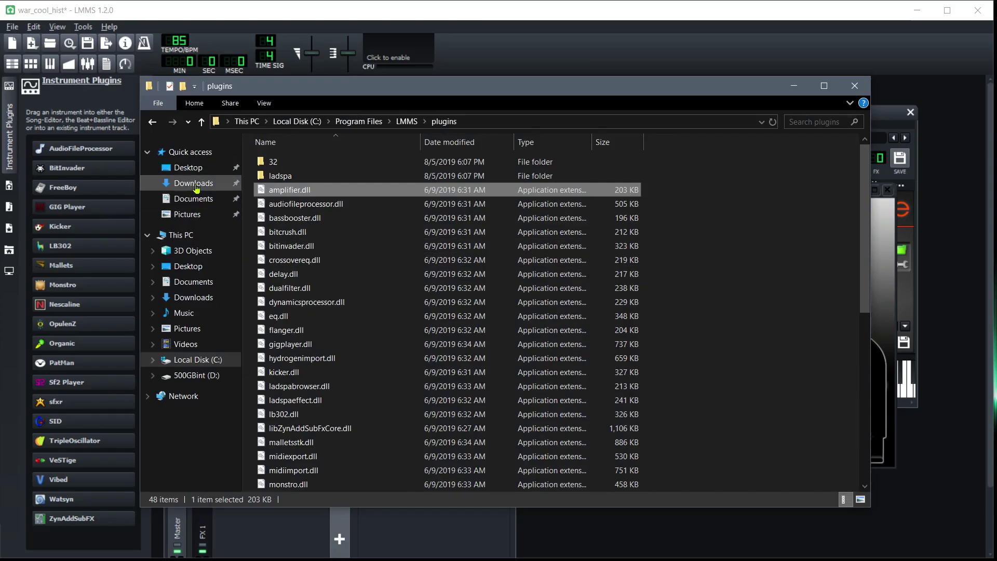
- Extract the four DSK zips in Downloads with 7-Zip's Extract to "*\", overwriting existing files
click(193, 183)
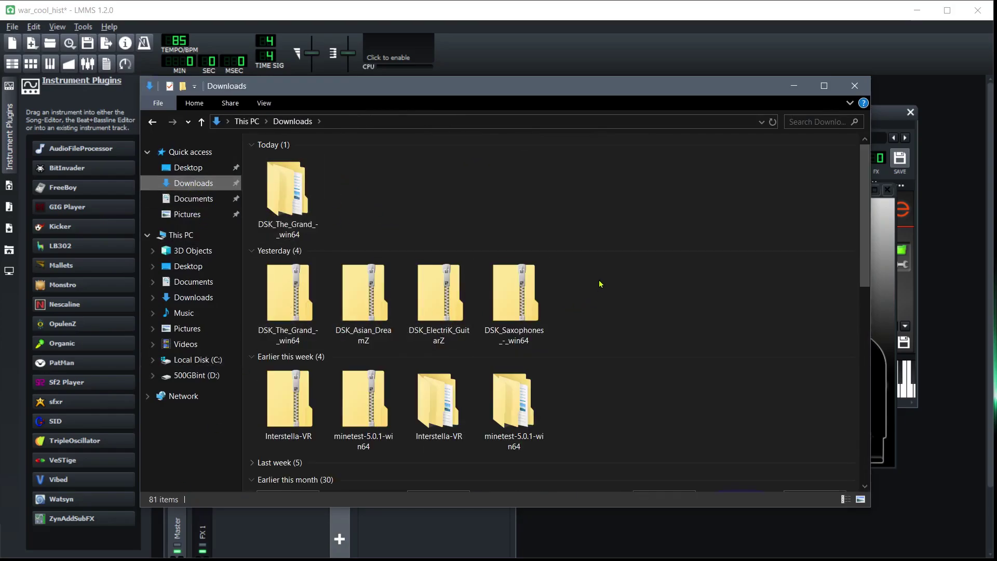
drag(600, 277, 270, 311)
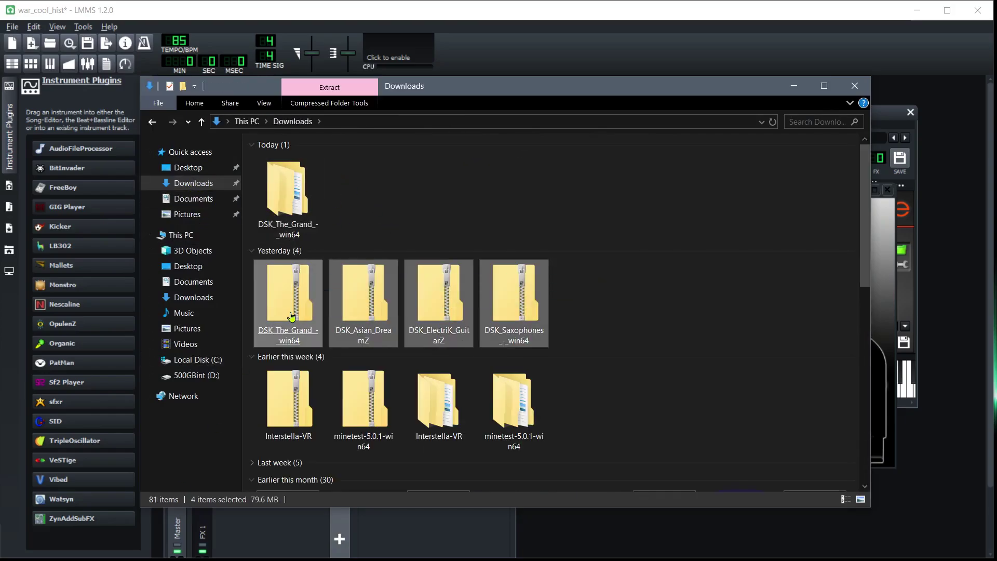
right_click(366, 300)
mouse_move(399, 357)
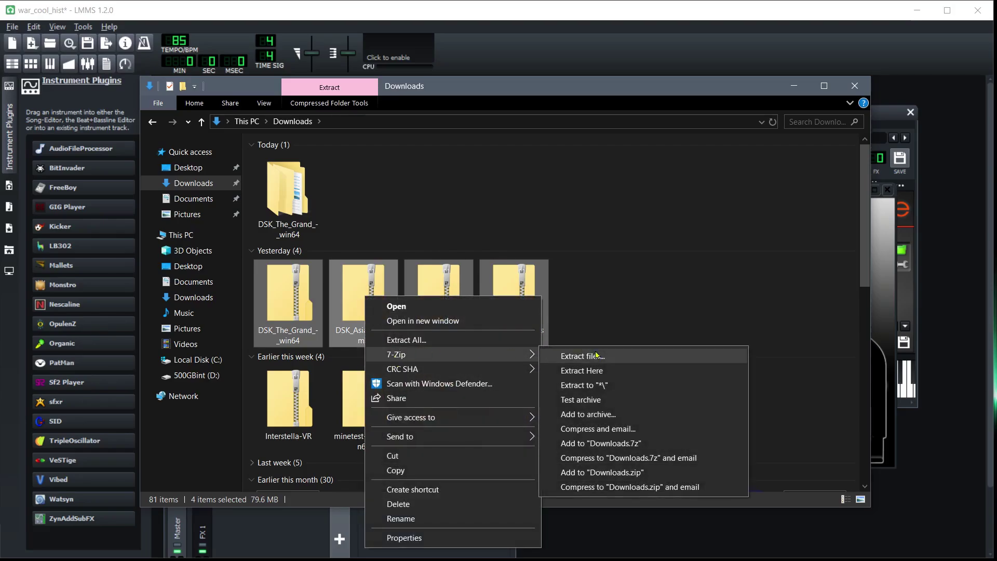
click(580, 384)
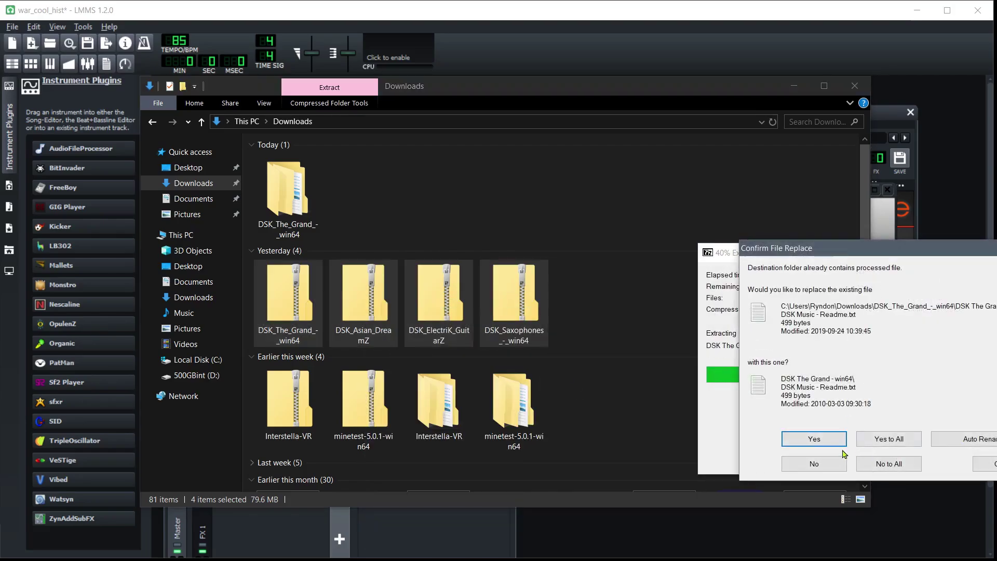
click(886, 441)
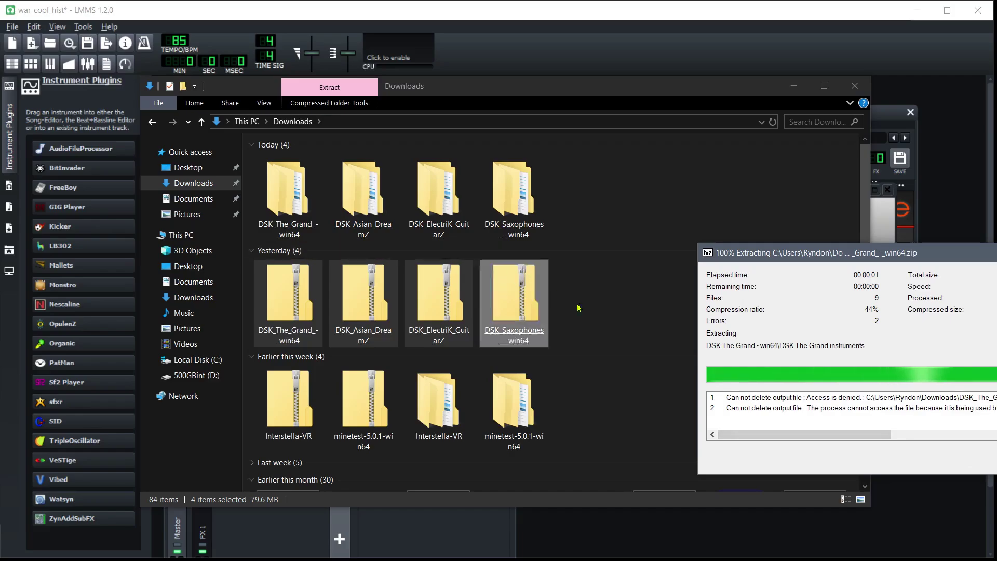
key(Escape)
click(556, 186)
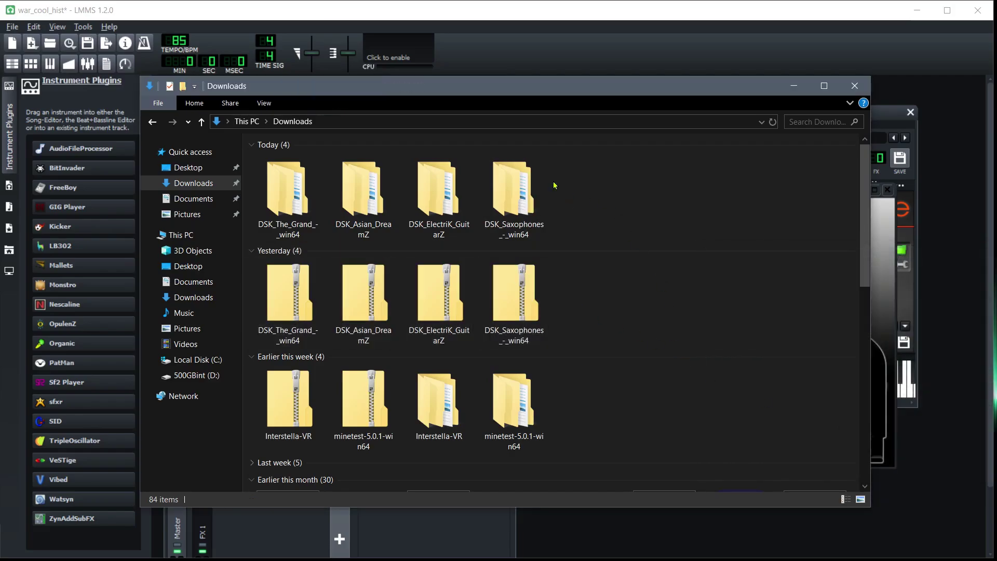
- Cut the four extracted DSK folders in Downloads to the clipboard
drag(581, 187, 291, 209)
right_click(363, 196)
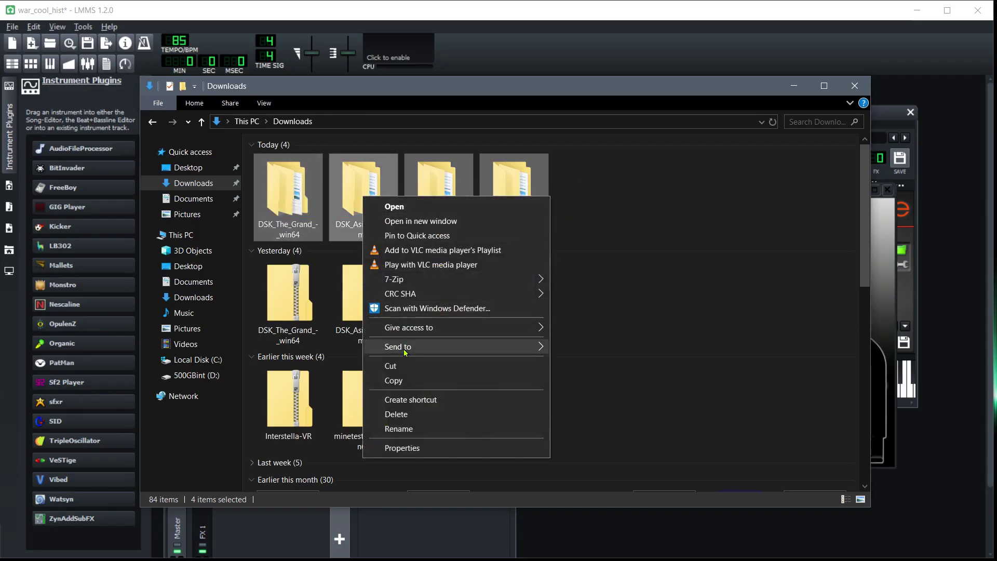
click(391, 366)
- Minimize Explorer, close the Setup LMMS dialog and quit LMMS
click(837, 17)
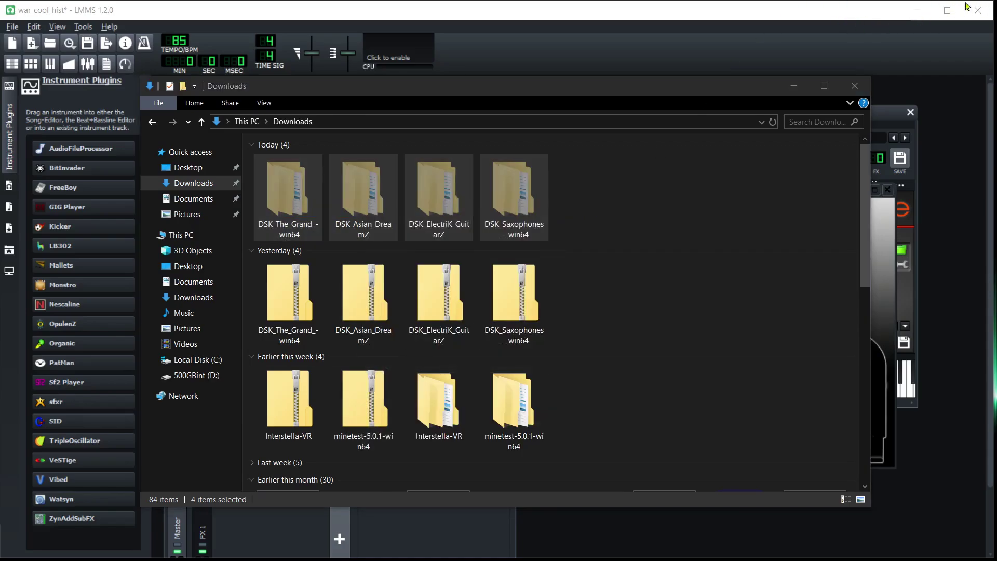
click(793, 85)
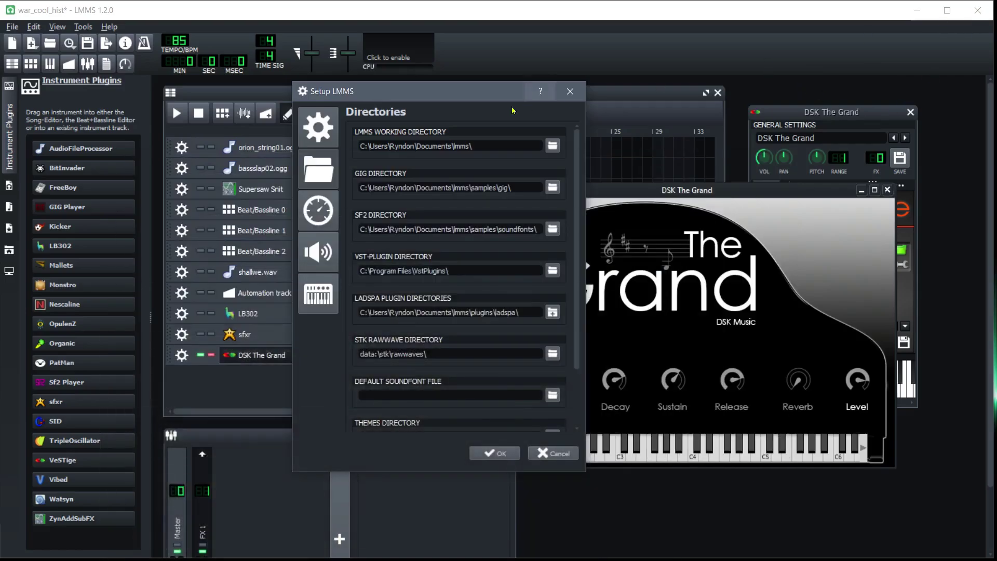
click(577, 88)
click(978, 10)
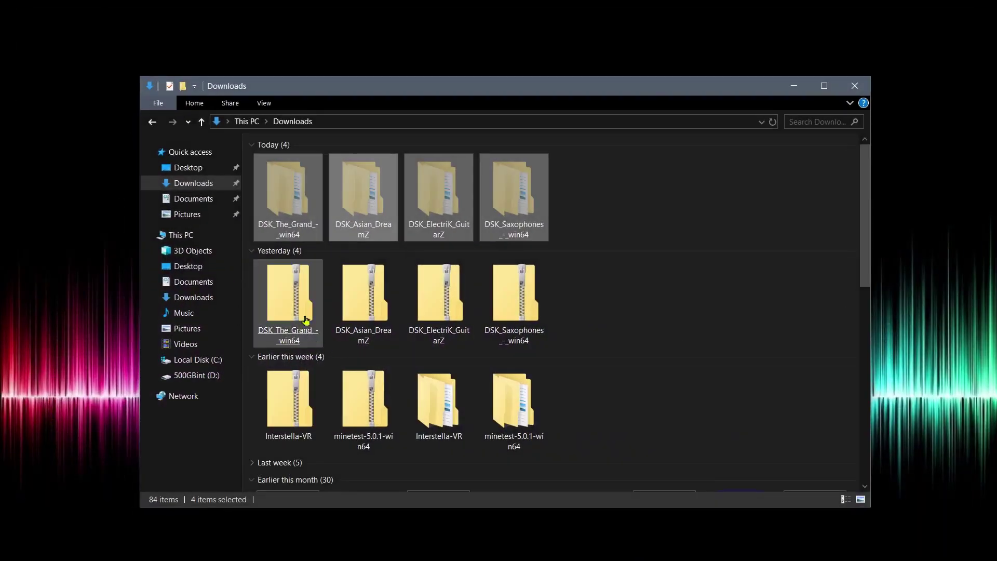
- Navigate File Explorer to C:\Program Files\LMMS\plugins
click(198, 360)
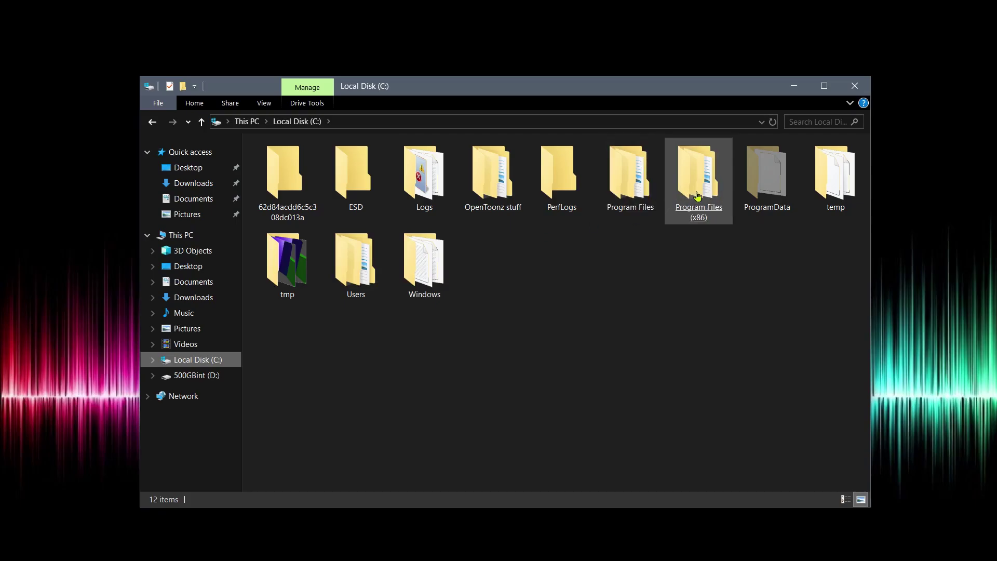
double_click(630, 174)
double_click(294, 373)
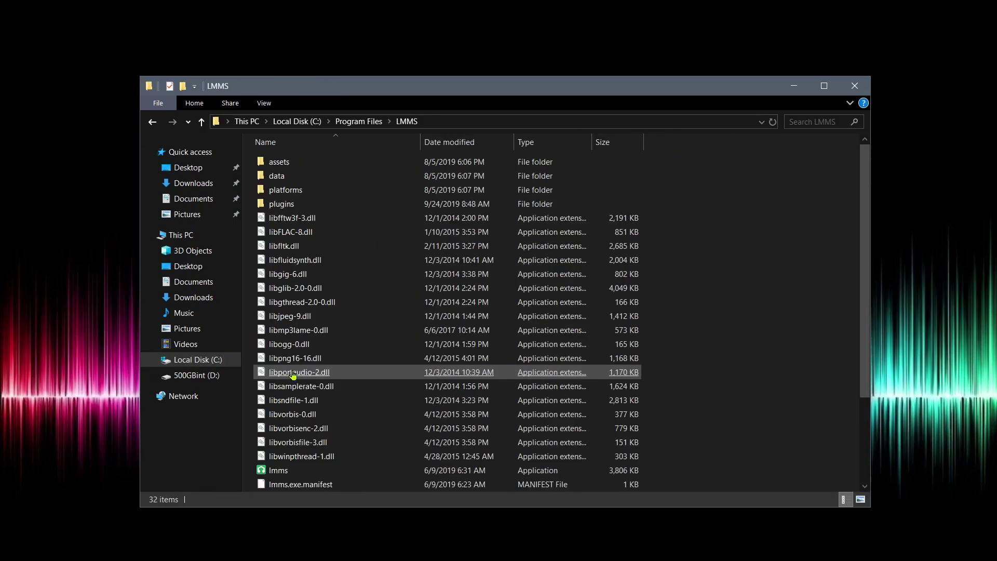
double_click(311, 205)
- Paste the four DSK folders there, granting administrator permission for all items
right_click(719, 280)
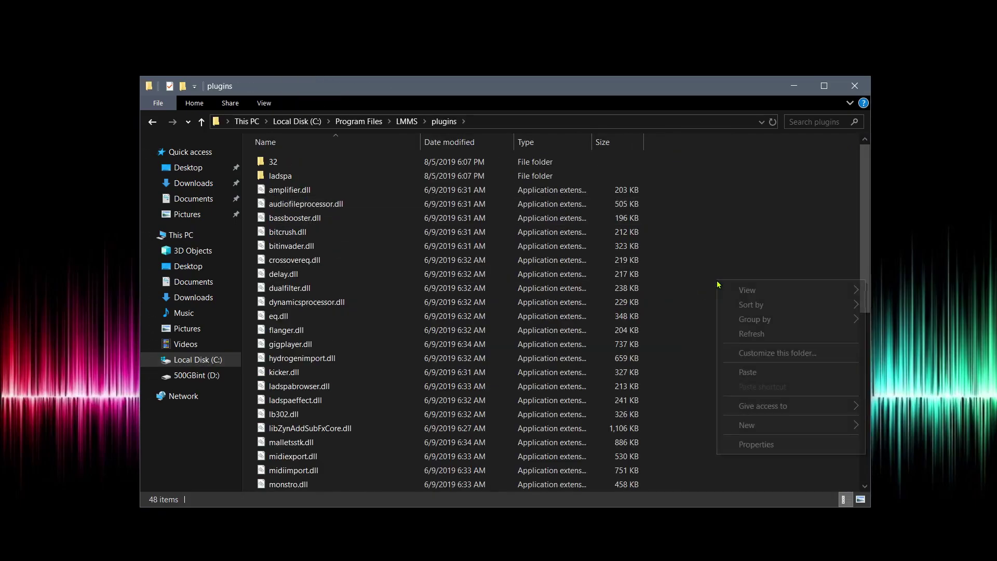
click(751, 373)
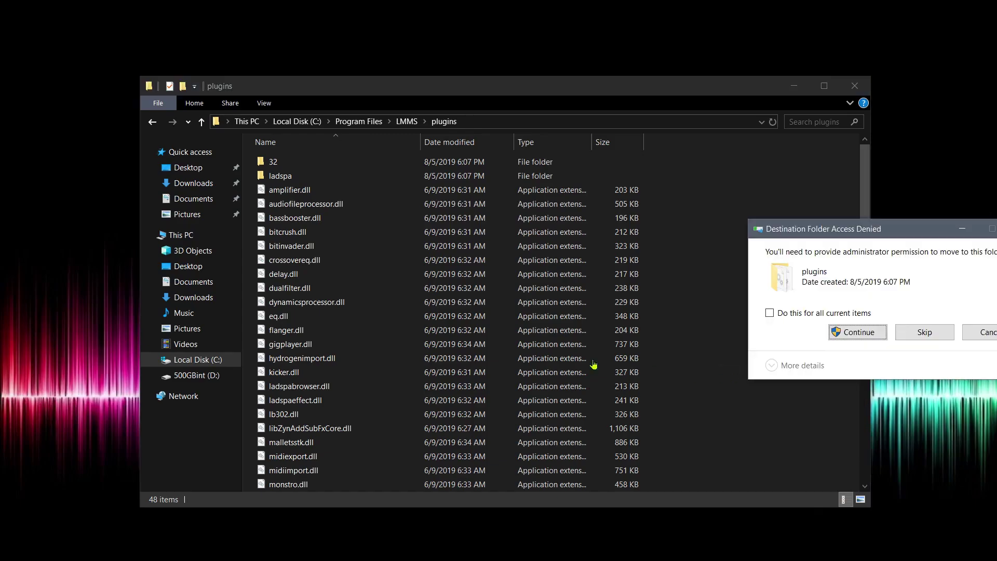
click(859, 335)
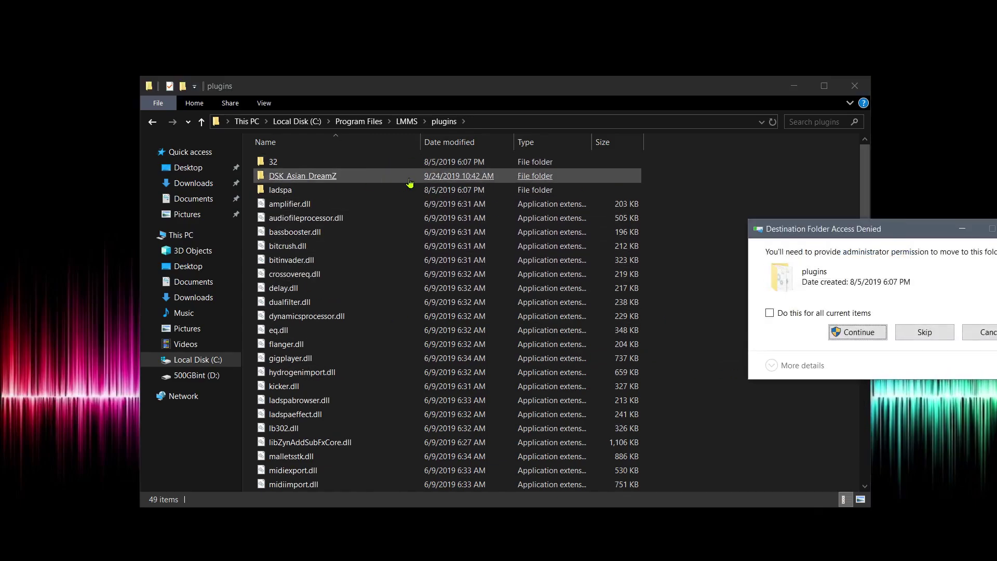
click(875, 333)
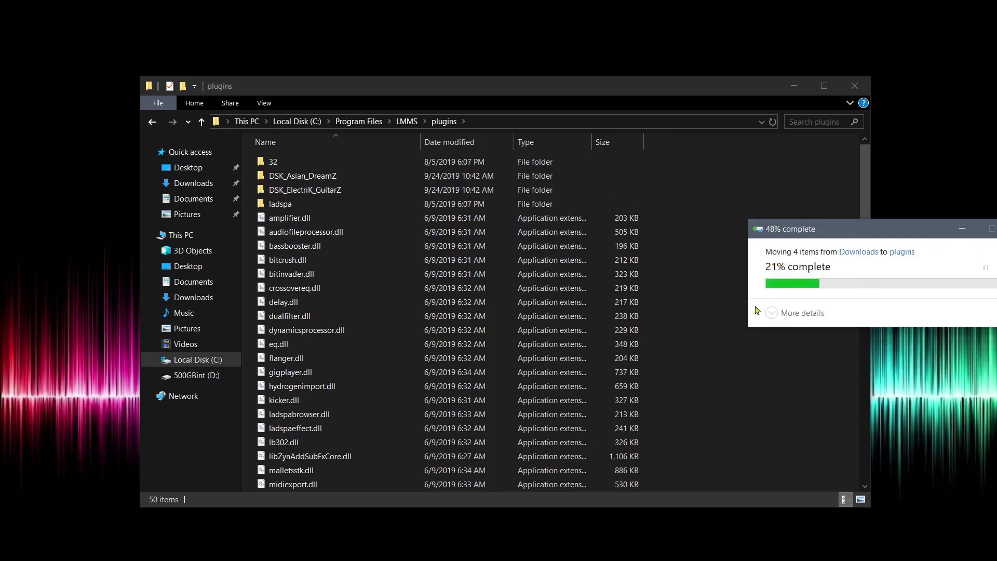
click(854, 333)
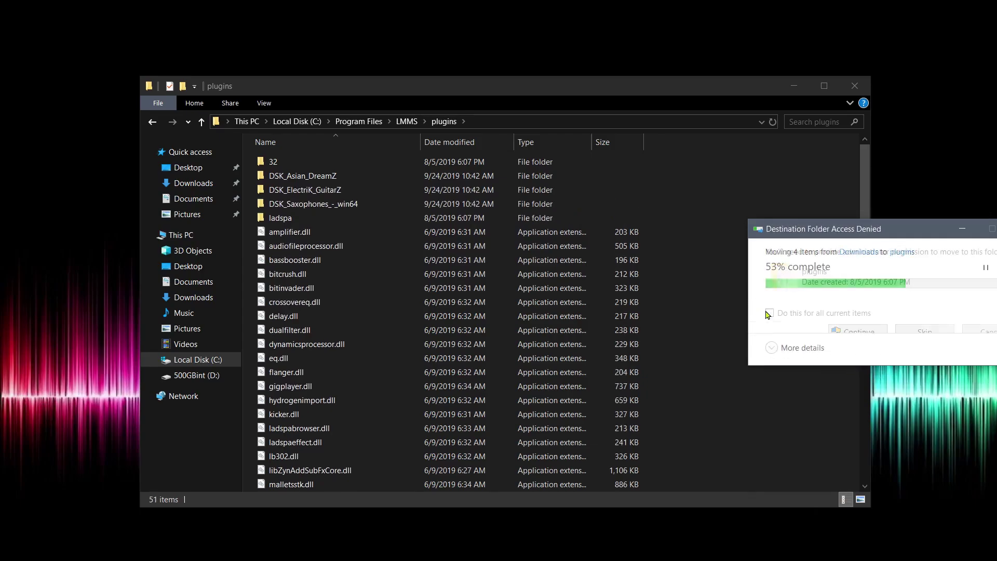
click(769, 312)
click(857, 333)
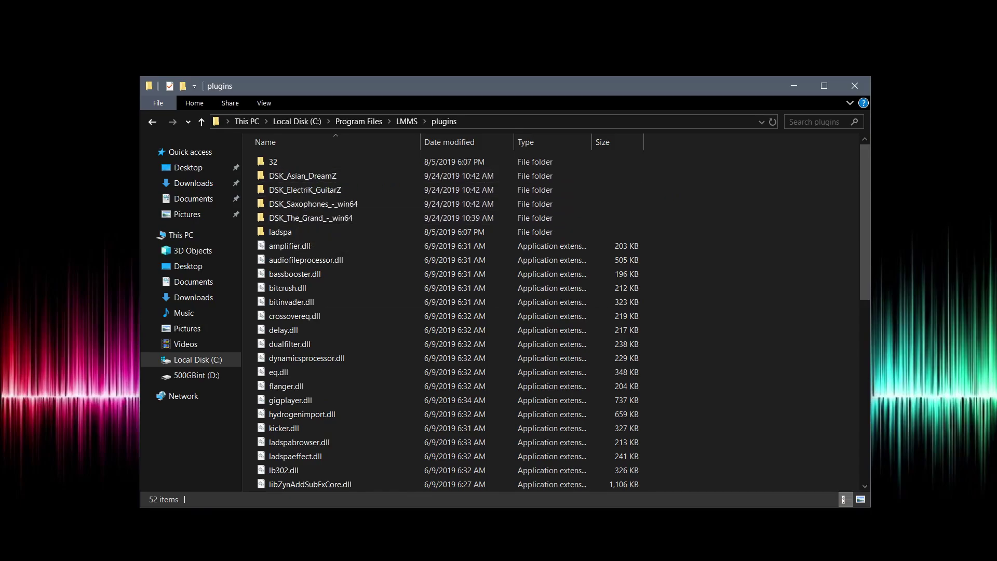
key(super)
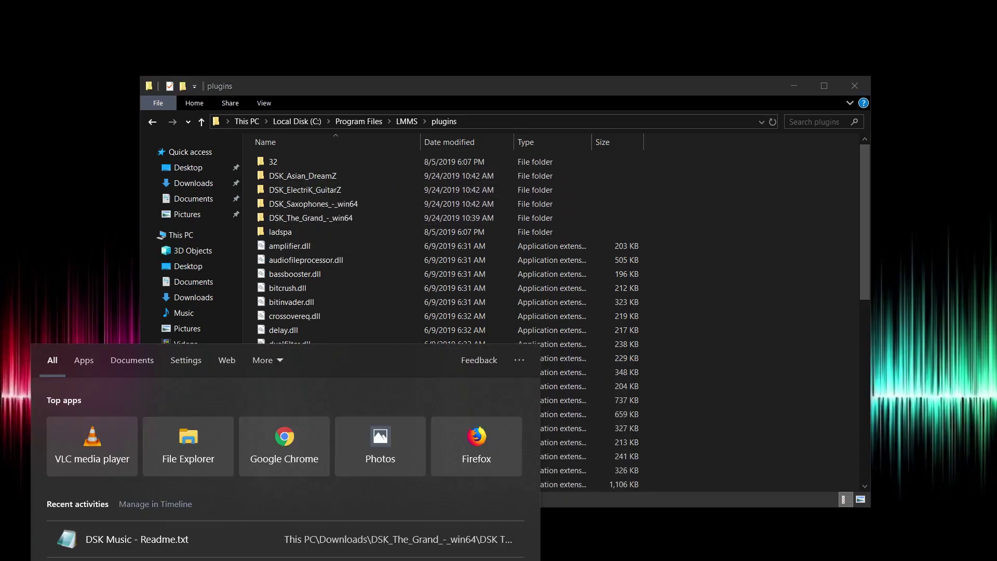
- Relaunch LMMS from the search, then move it to the upper left and enlarge it
text(lmms)
key(Return)
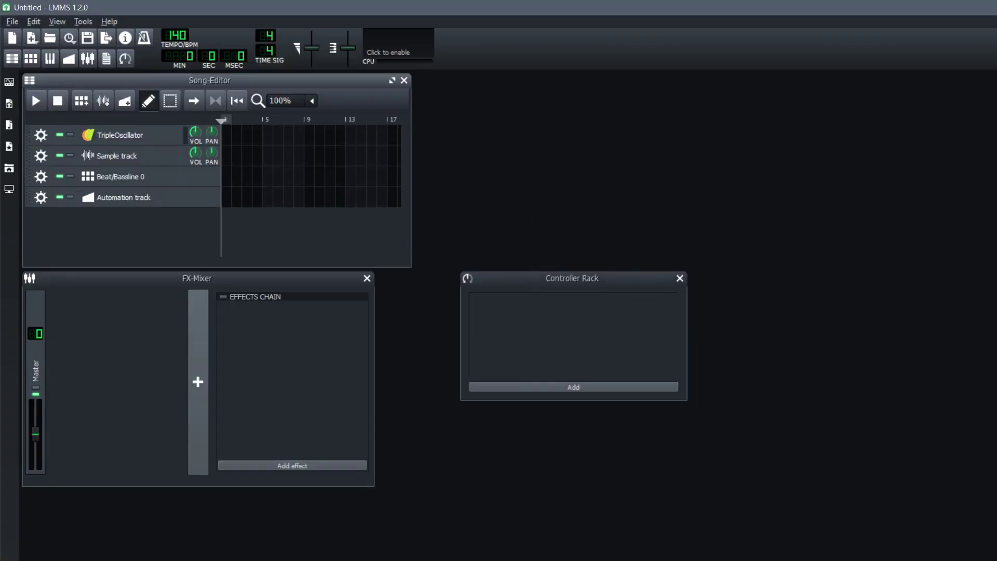
drag(177, 7, 206, 31)
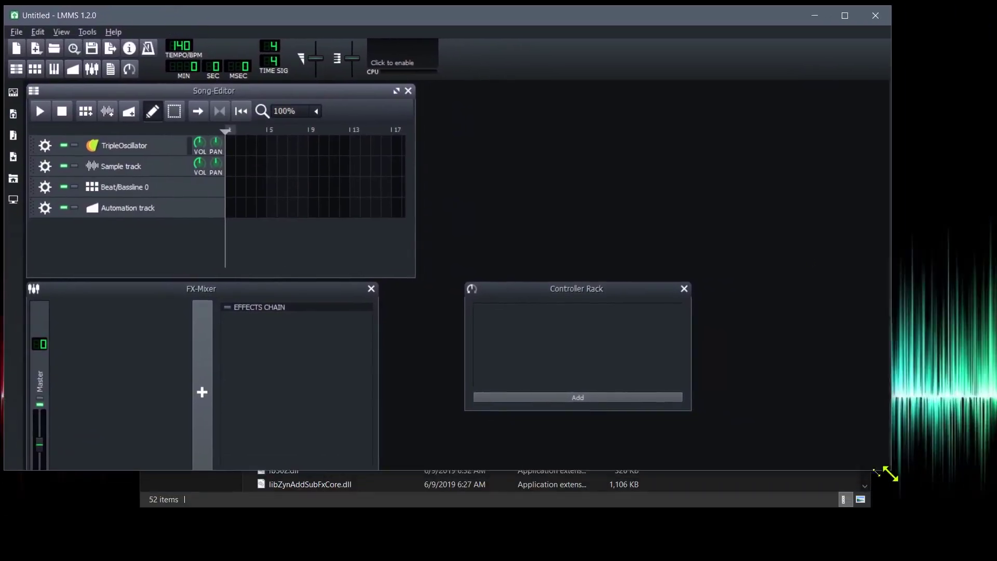
drag(889, 476, 981, 554)
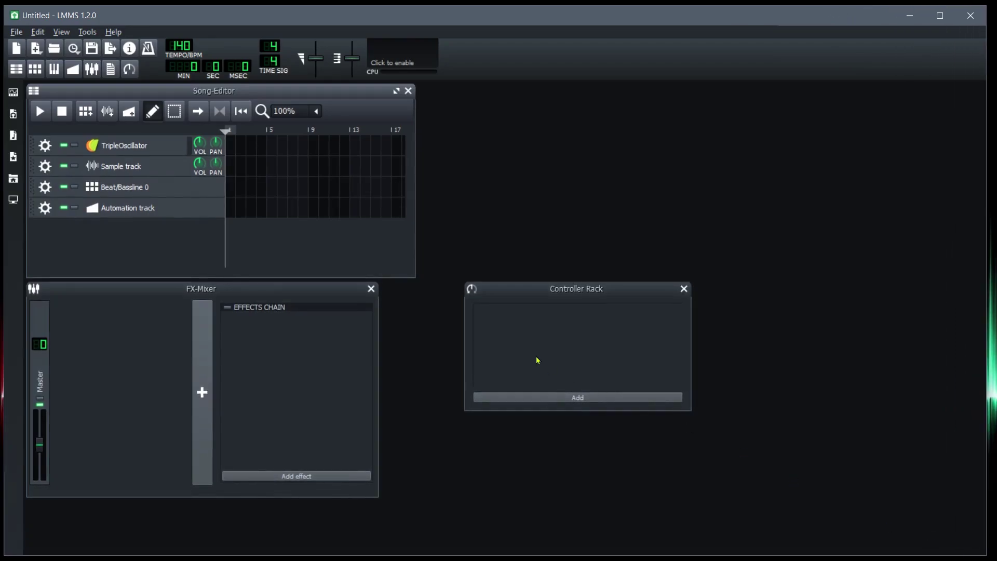
- Open and dismiss the Open Project dialog, then show the Instrument Plugins sidebar list
click(17, 32)
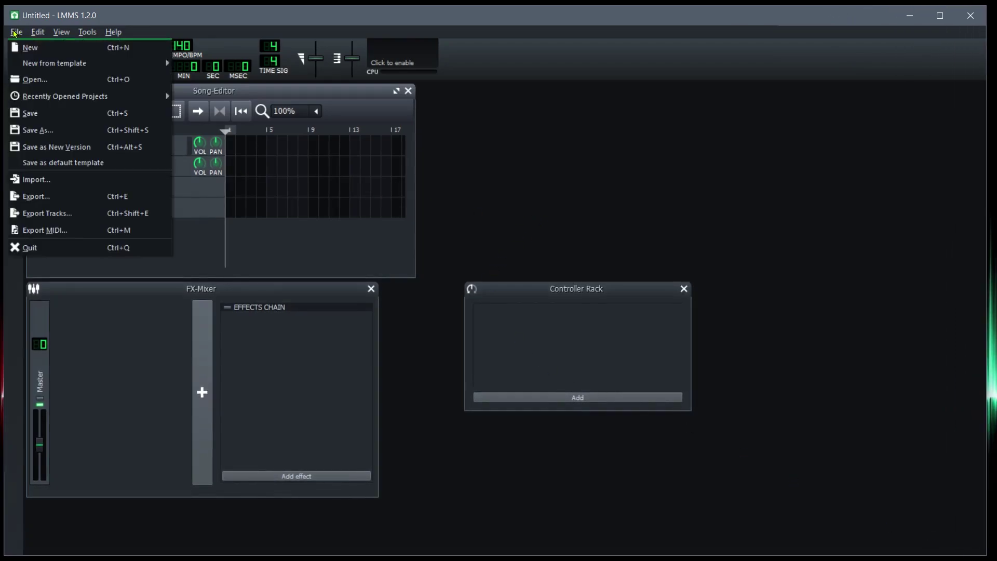
click(16, 32)
click(17, 32)
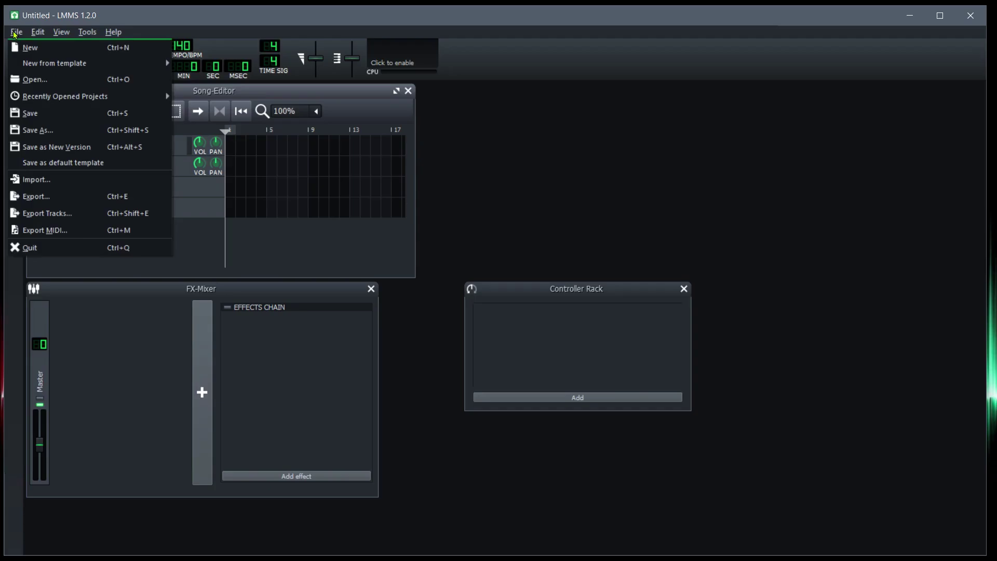
click(31, 78)
click(700, 190)
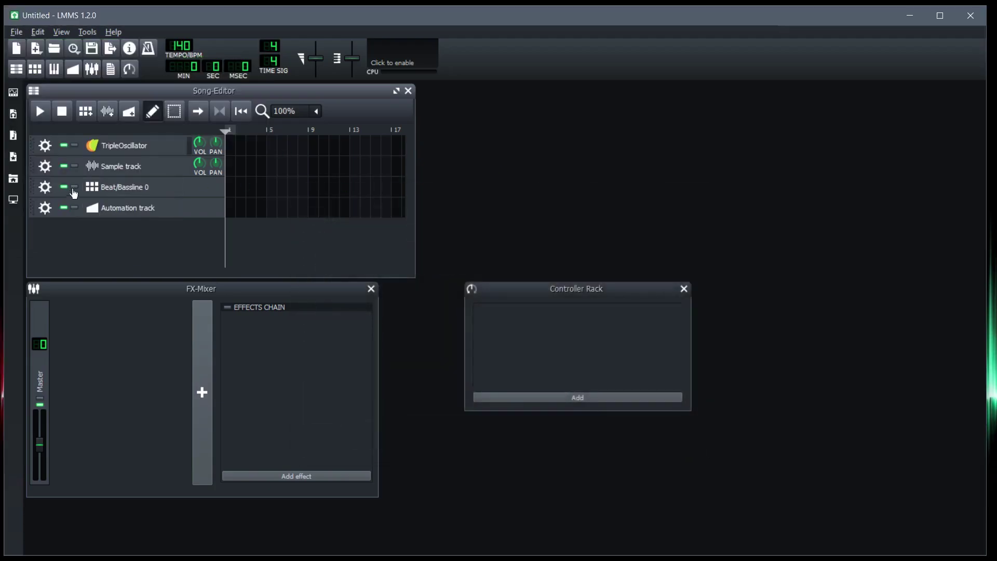
click(13, 112)
- Add a VeSTige track and load plugins\DSK_Asian_DreamZ\DSK Asian DreamZ.dll into it
click(13, 92)
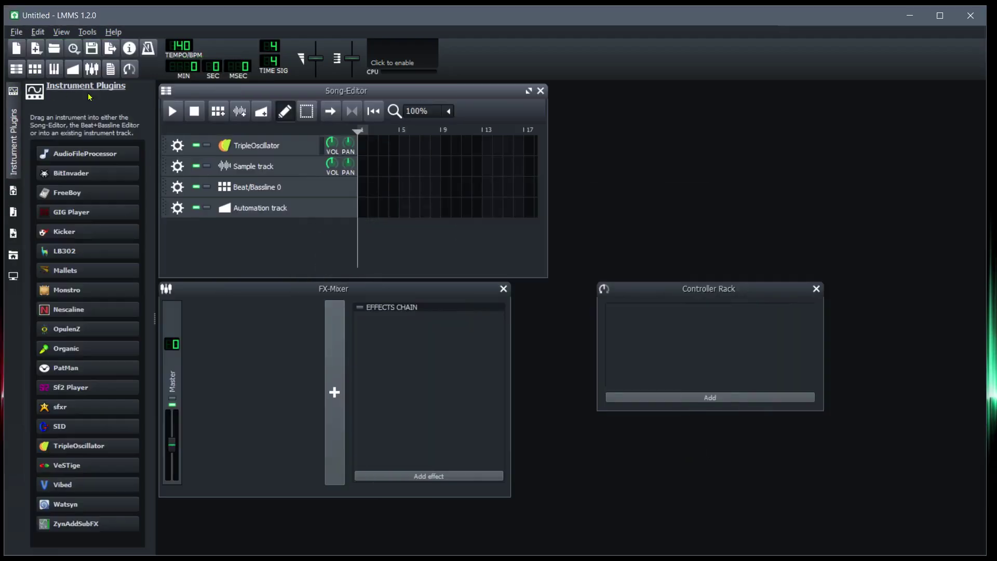
drag(68, 465, 245, 229)
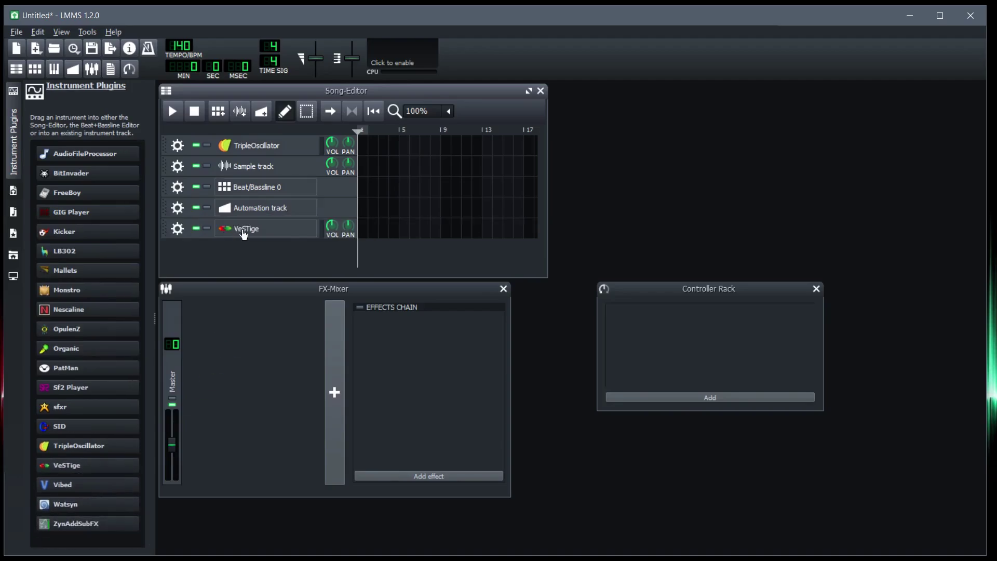
click(968, 227)
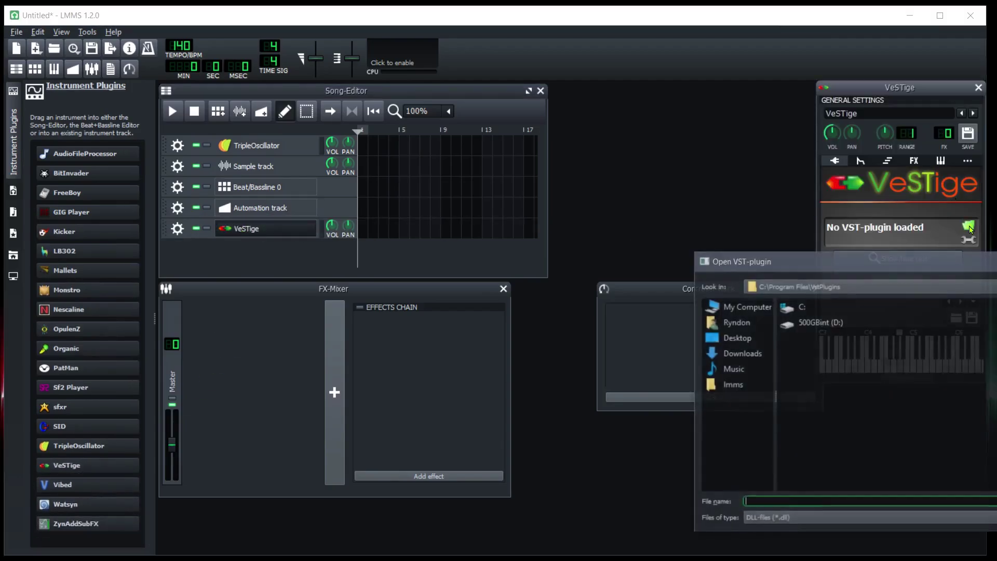
drag(822, 265, 558, 177)
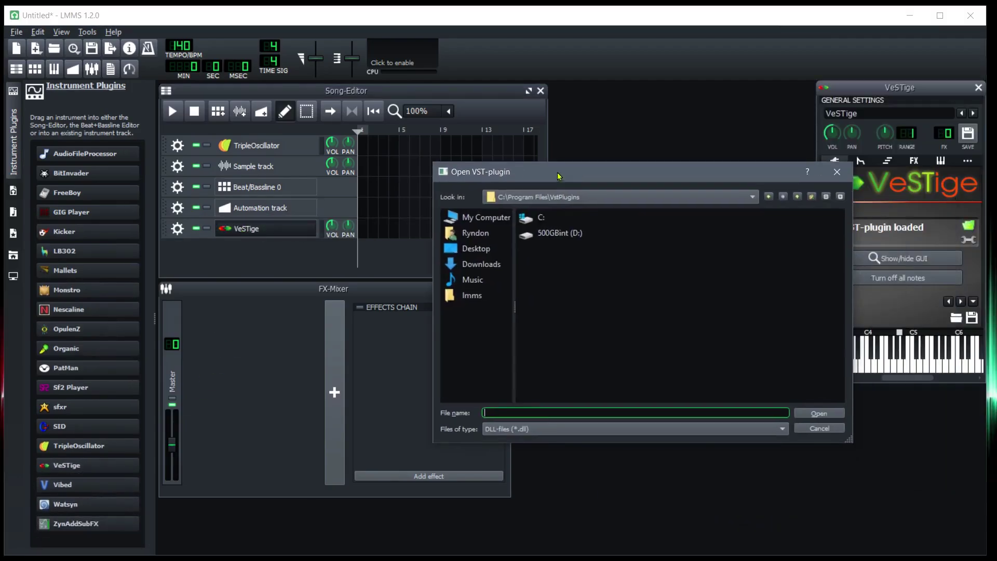
double_click(540, 218)
double_click(546, 298)
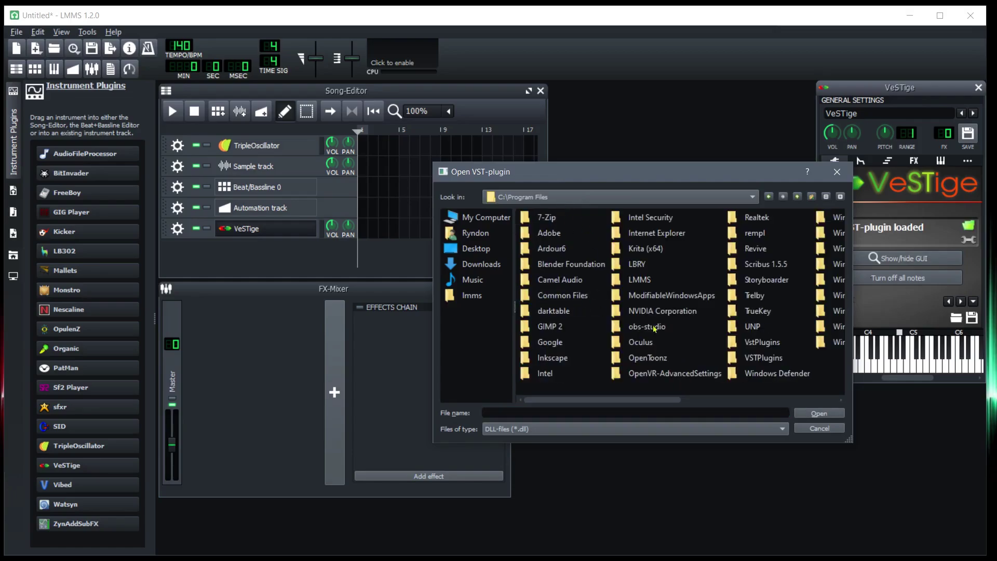
double_click(640, 280)
double_click(542, 265)
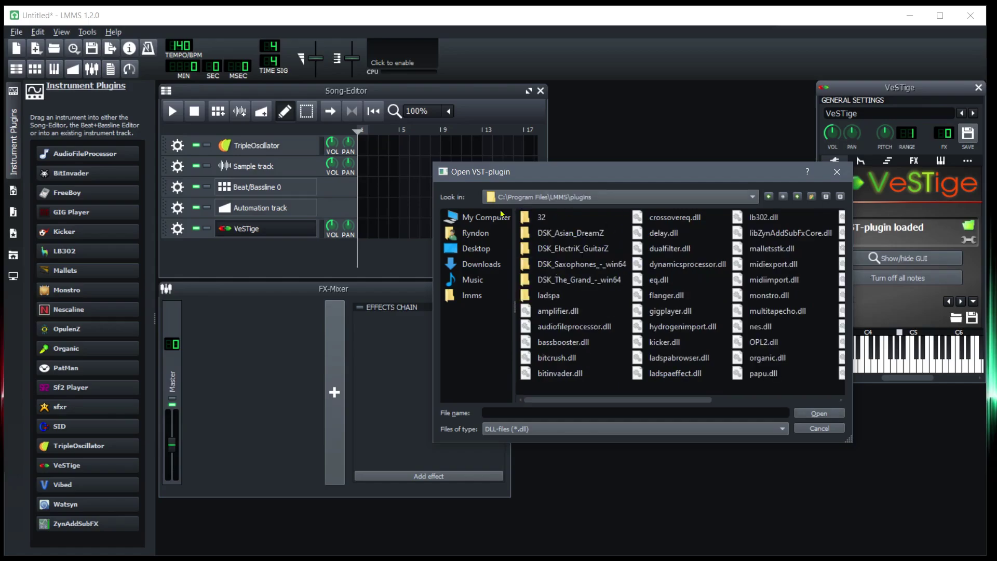
double_click(571, 237)
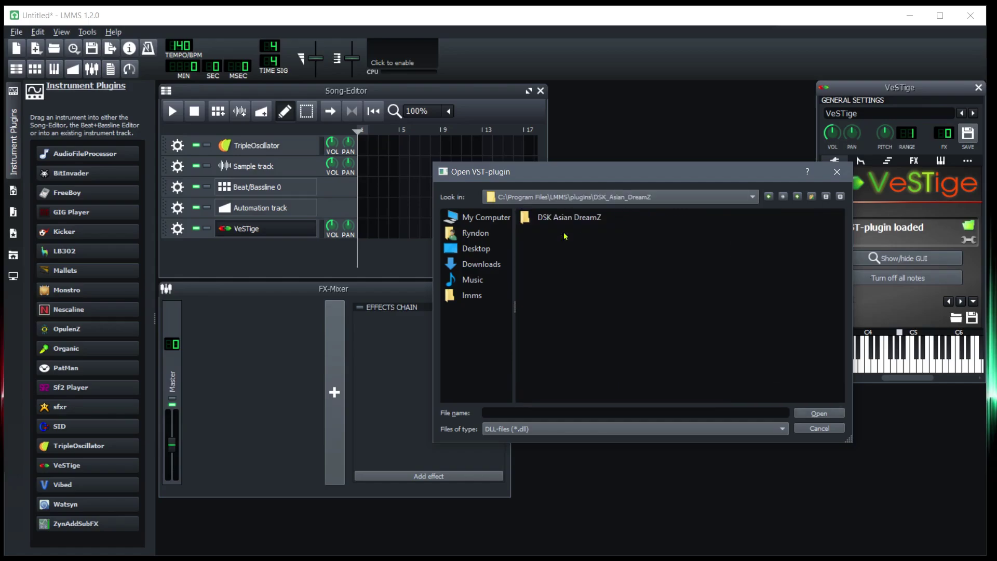
double_click(569, 221)
click(556, 222)
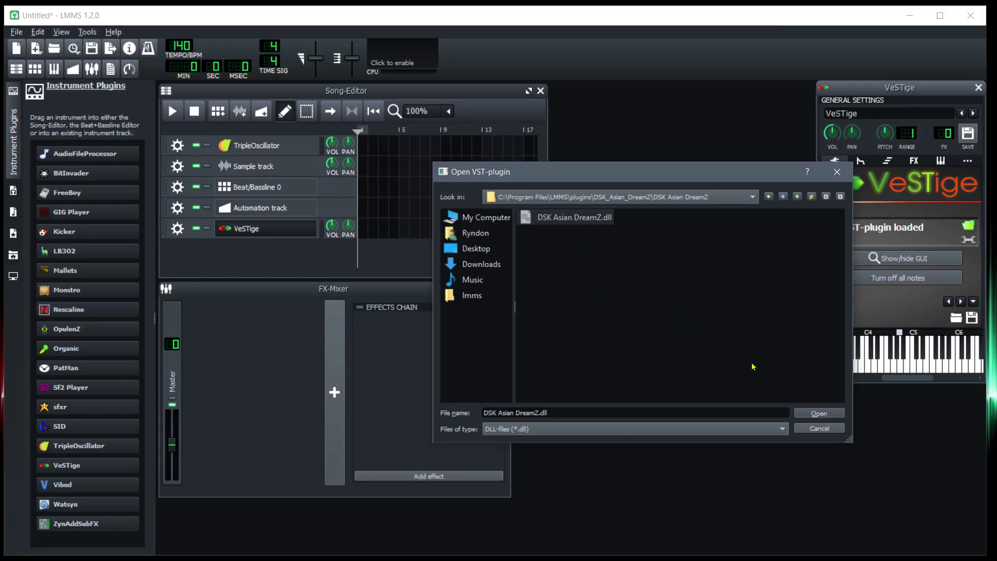
click(819, 414)
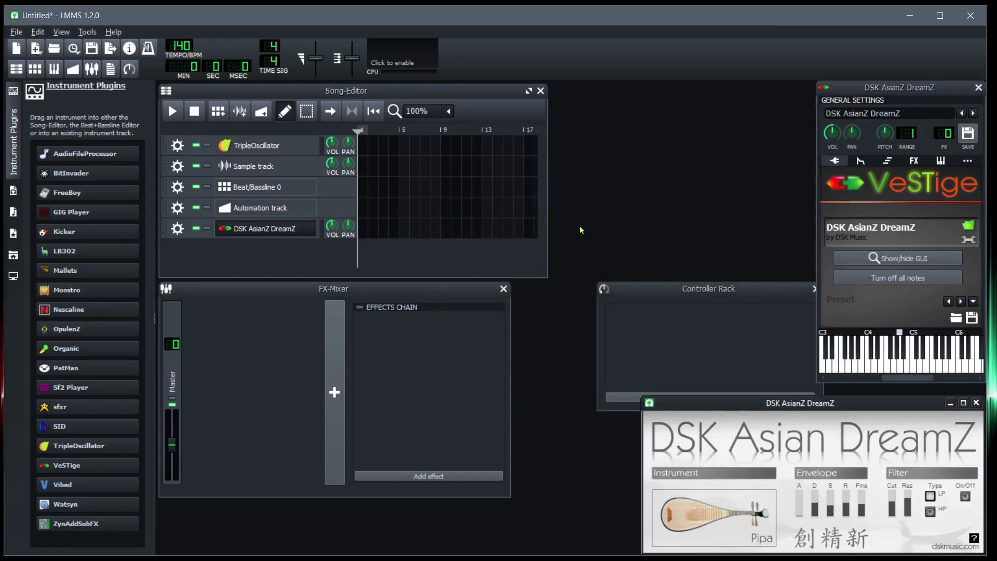
- Audition the Pipa, Pipa tremolo and Luan instruments in DSK Asian DreamZ
drag(784, 404, 557, 179)
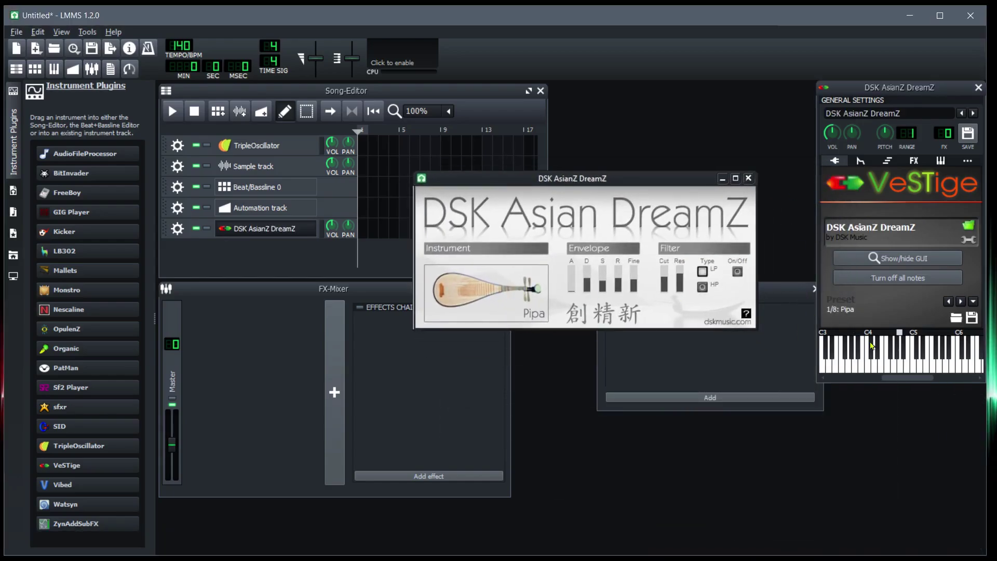
click(873, 345)
click(520, 315)
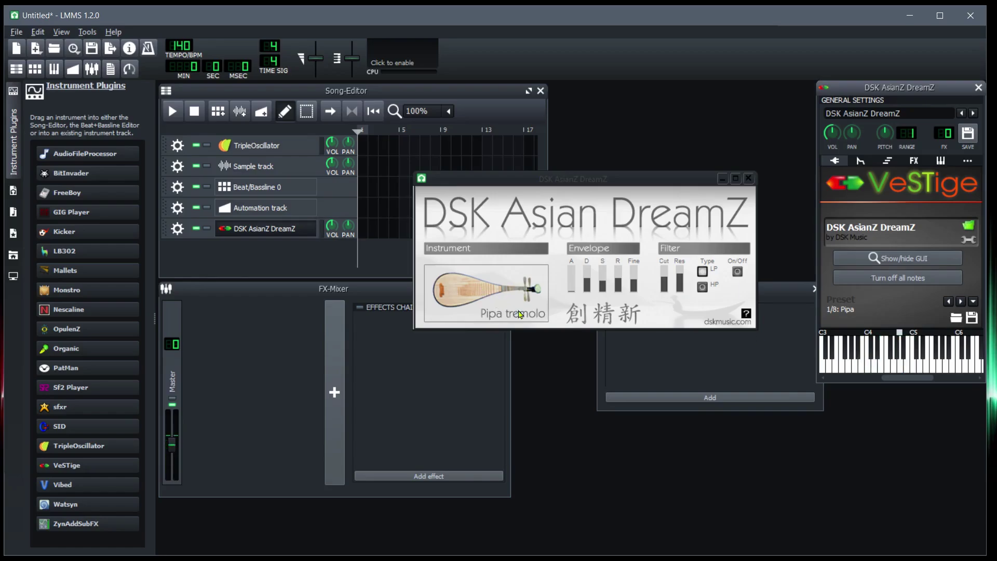
click(896, 364)
click(861, 364)
click(838, 364)
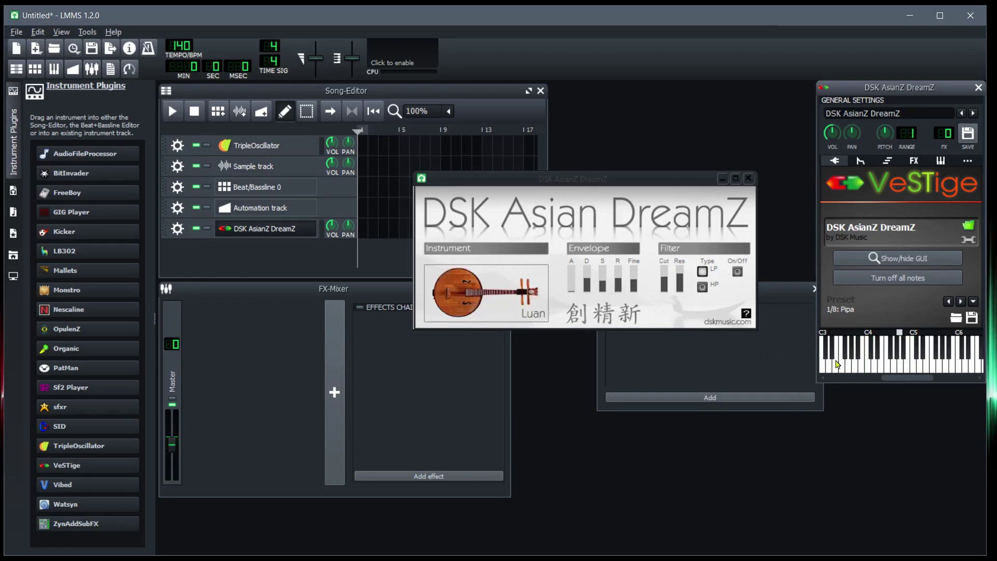
click(885, 364)
click(895, 366)
click(916, 363)
click(965, 364)
click(937, 363)
click(908, 364)
- Audition the Guzhen and Erhu instruments on the piano keys
click(935, 364)
click(856, 364)
click(913, 363)
click(901, 364)
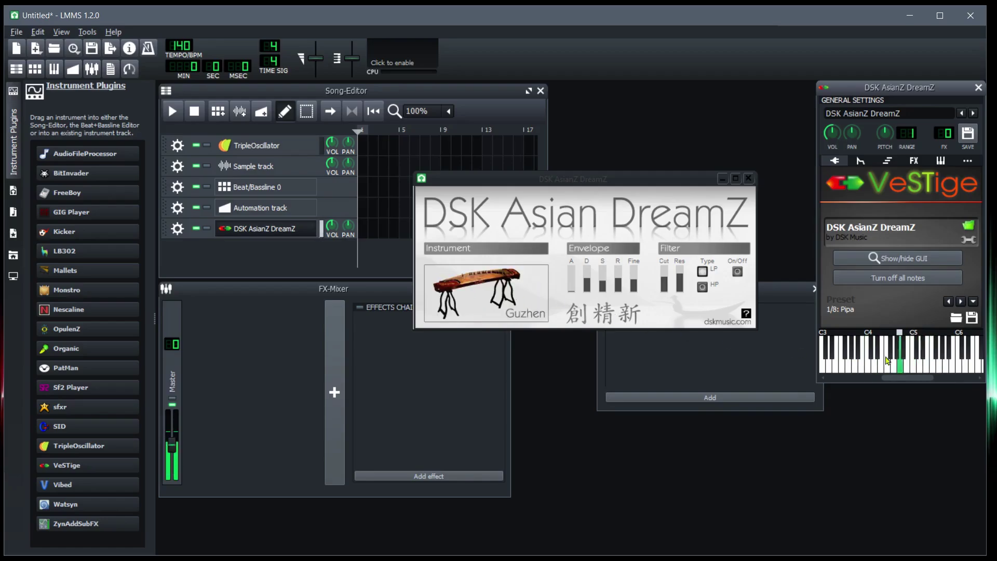
click(825, 353)
click(914, 364)
click(948, 364)
click(910, 371)
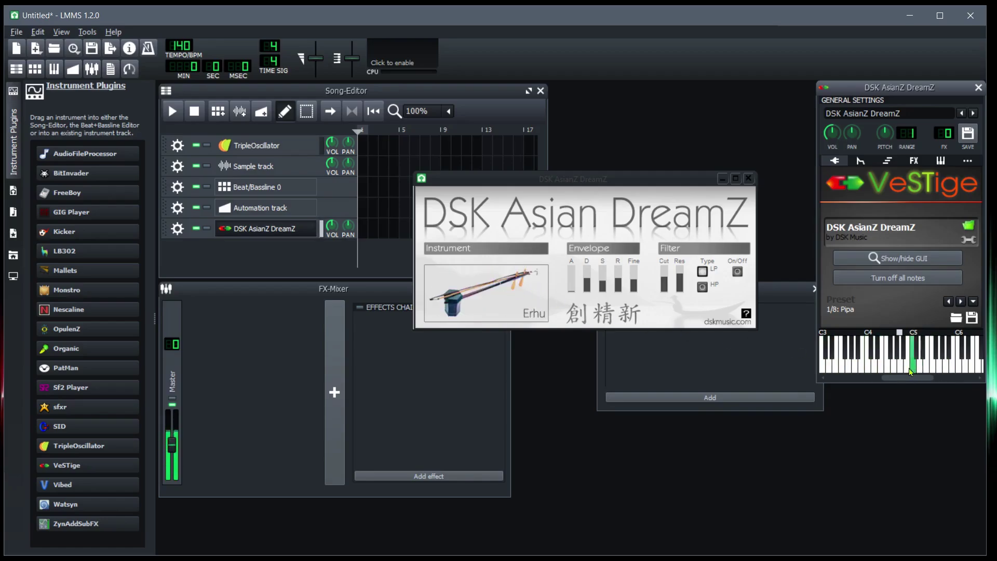
click(927, 366)
click(869, 369)
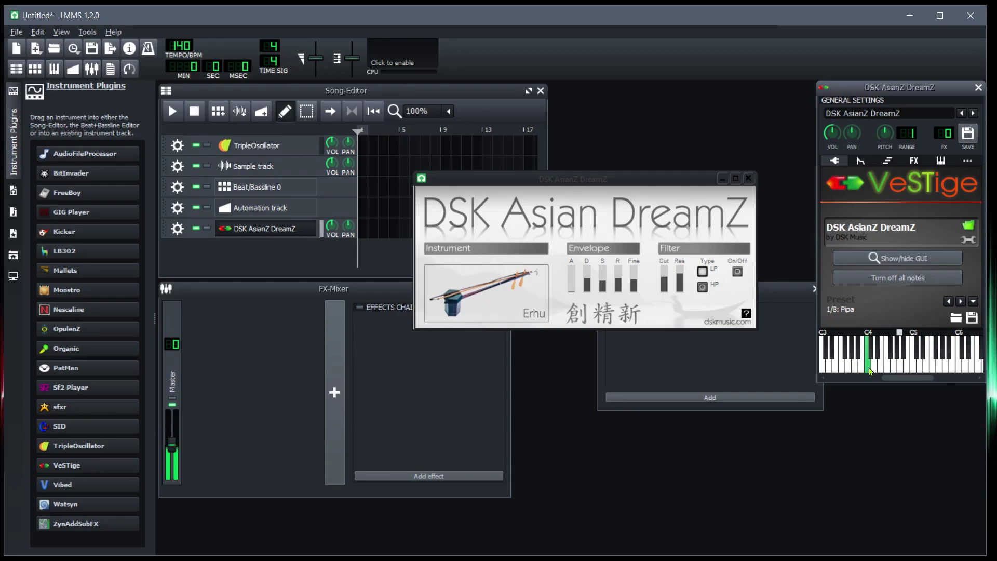
- Switch to Ban di and play several test notes
click(948, 359)
click(976, 358)
click(933, 345)
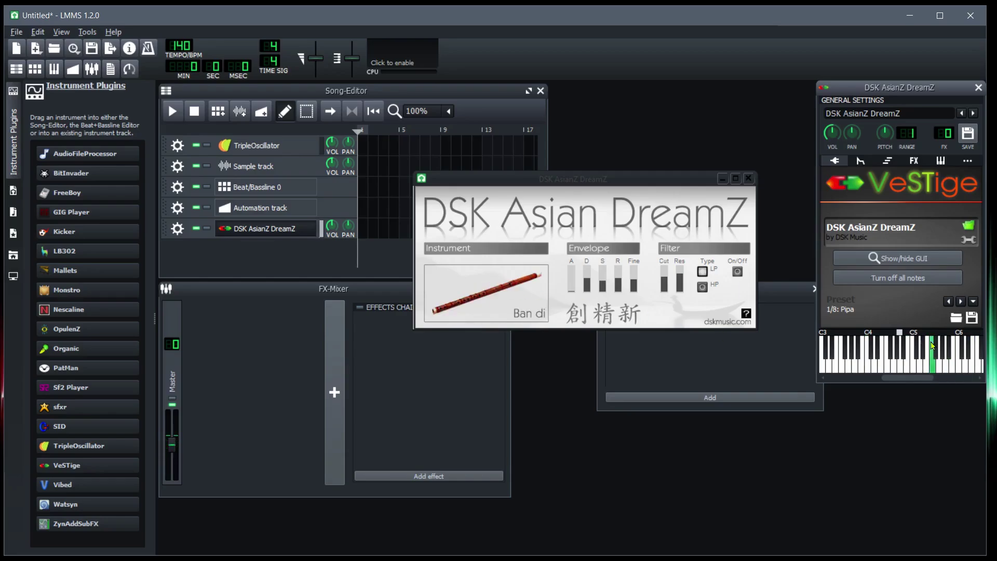
click(944, 349)
click(927, 363)
click(888, 362)
click(854, 348)
click(904, 358)
click(929, 361)
- Nudge Envelope Fine up and save the preset as 'DSK AsianZ DreamZ _ my preseeesdfga'
drag(632, 274, 631, 270)
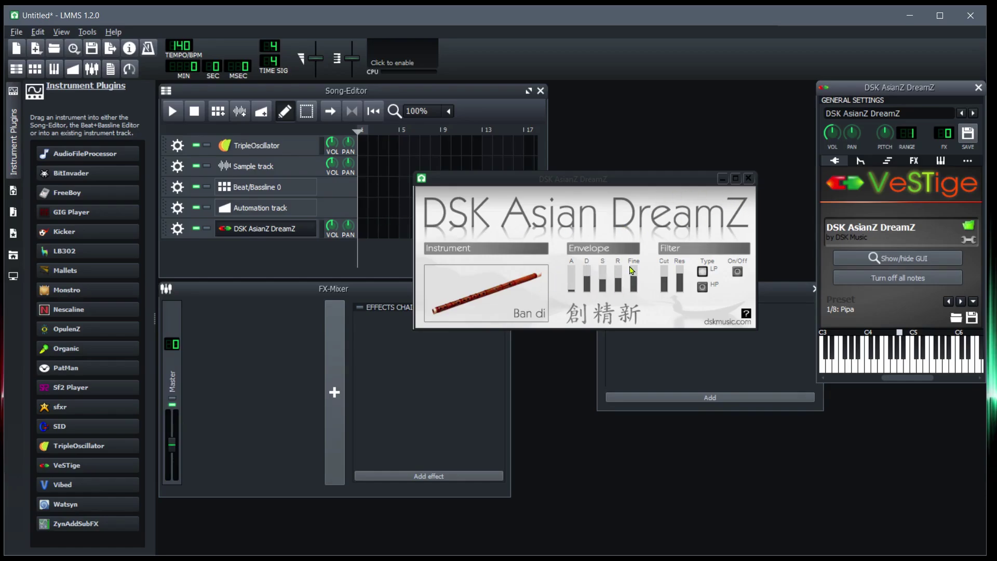
click(972, 135)
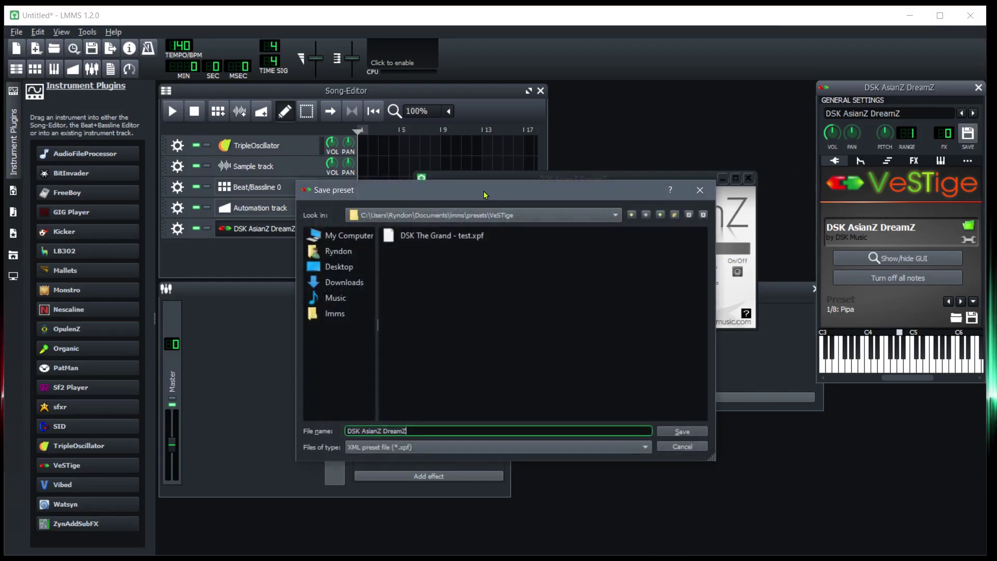
drag(485, 195, 471, 181)
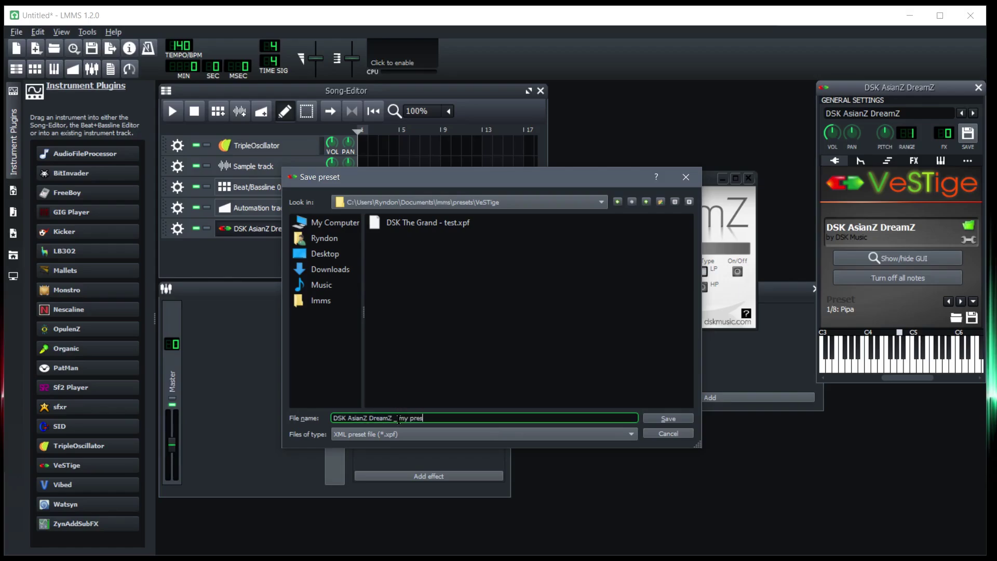
text(sdfga)
click(663, 419)
- Drag 'DSK The Grand - test' from My Presets > VeSTige into the Song-Editor and play a note
click(10, 256)
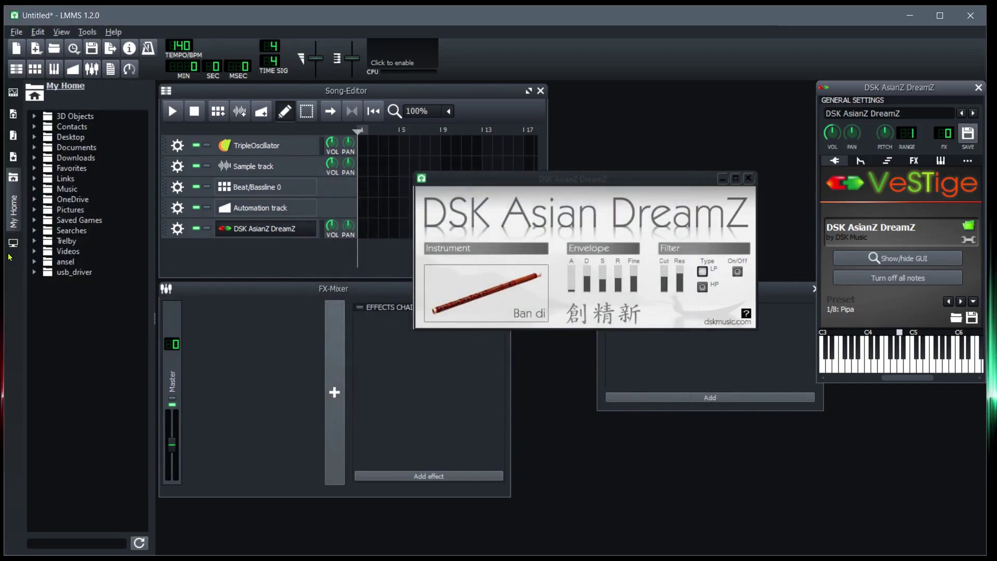
click(13, 159)
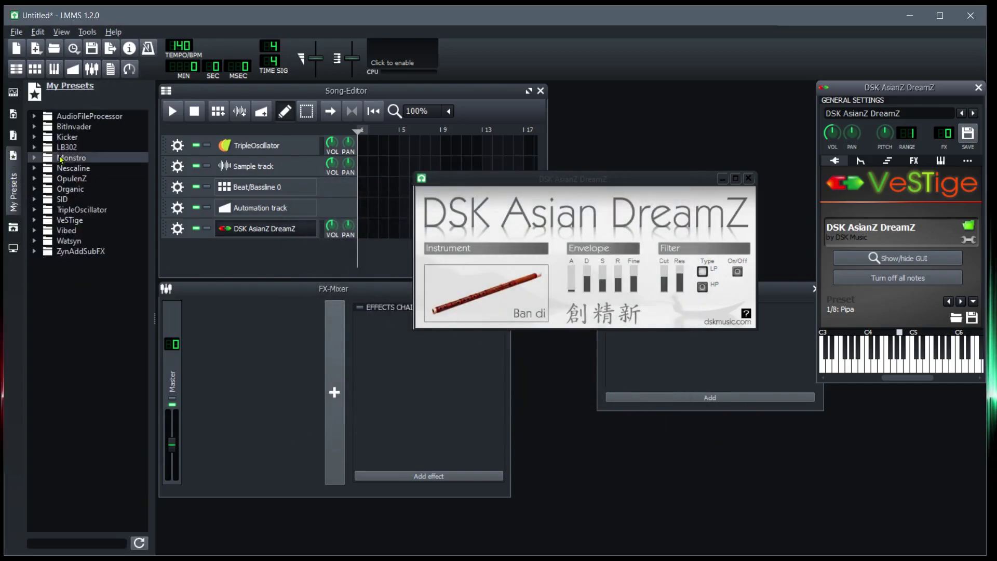
click(69, 220)
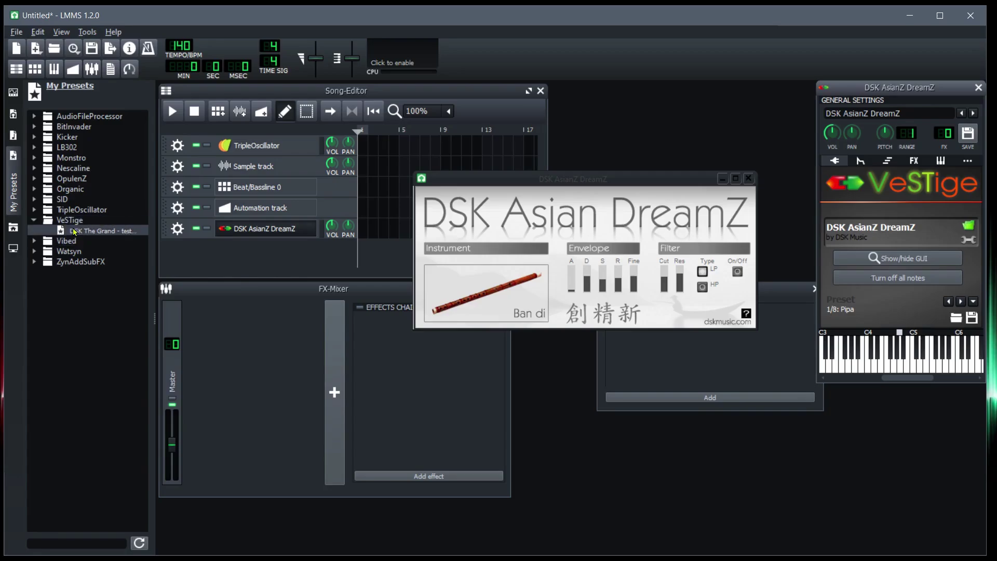
drag(72, 231, 246, 276)
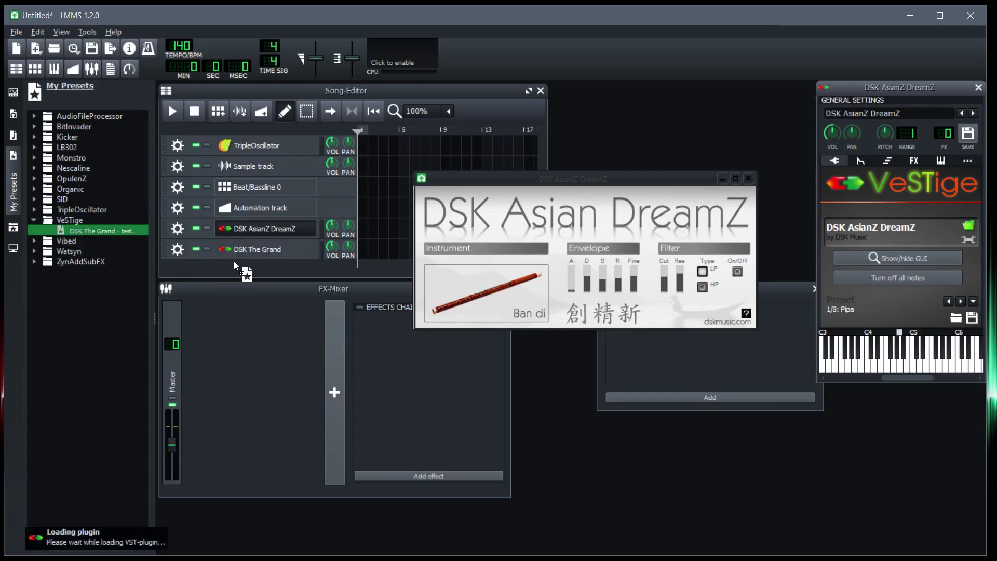
click(837, 536)
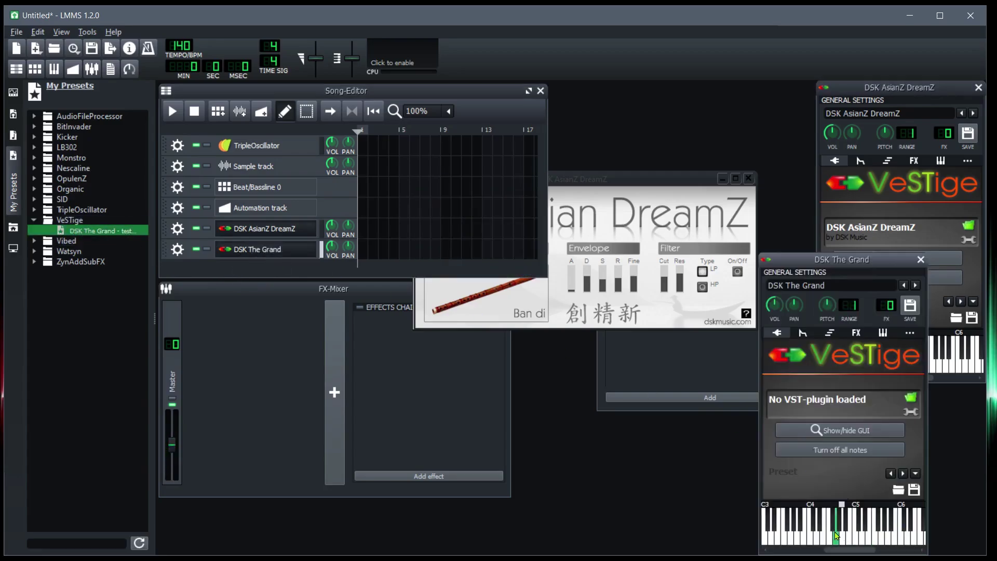